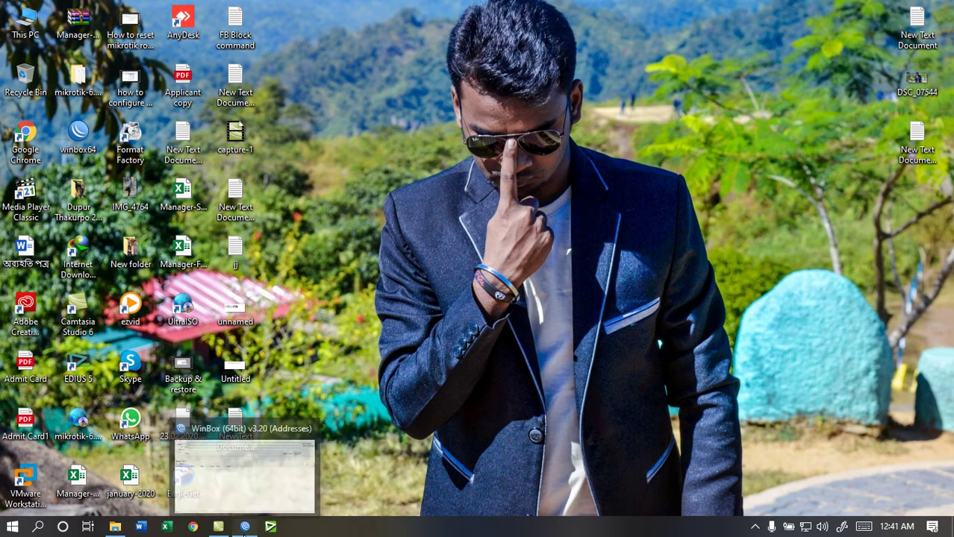
Restore the WinBox window and connect to the router at 10.10.10.1
left_click(244, 527)
left_click(836, 116)
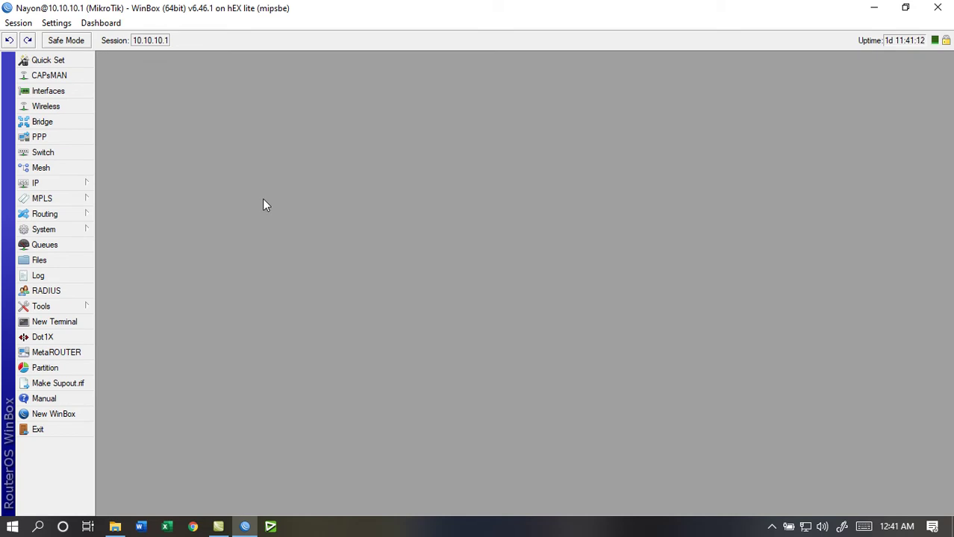
Create a PPPoE Server Binding interface named pppoe-in1 in the PPP window and save it
left_click(39, 137)
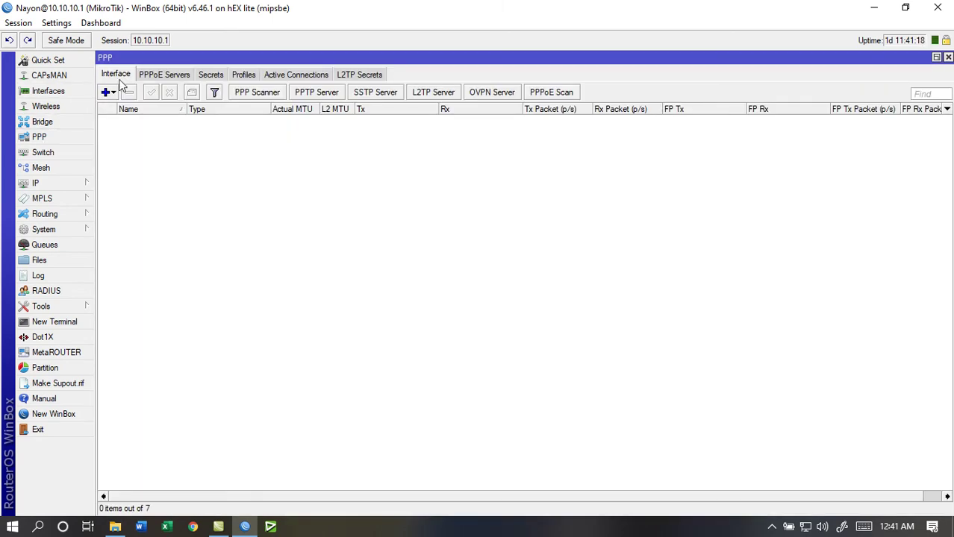
left_click(109, 94)
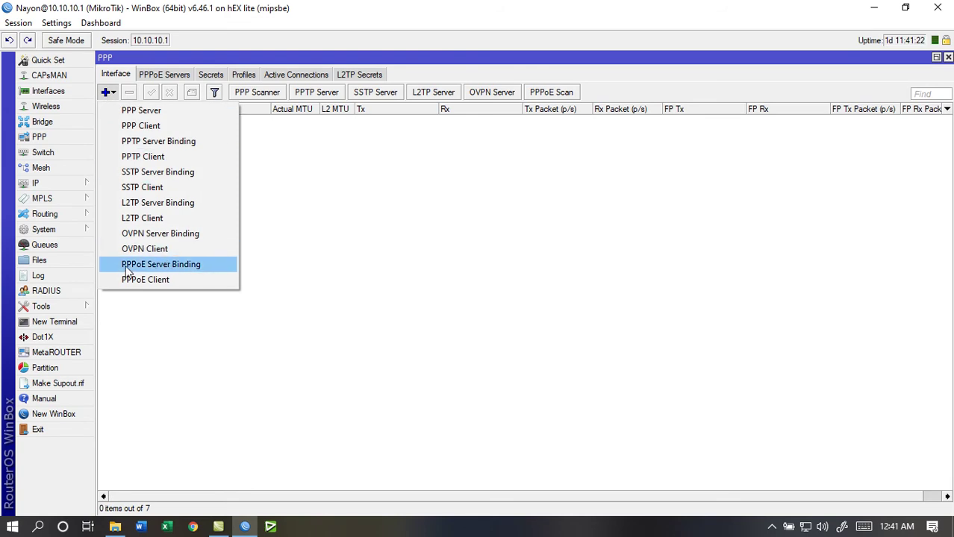
left_click(194, 268)
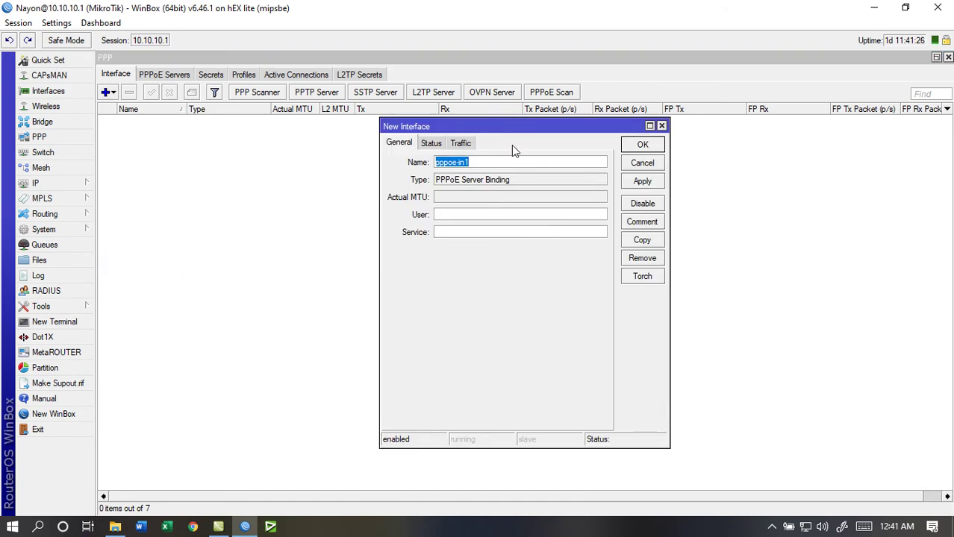
left_click_drag(503, 124, 396, 117)
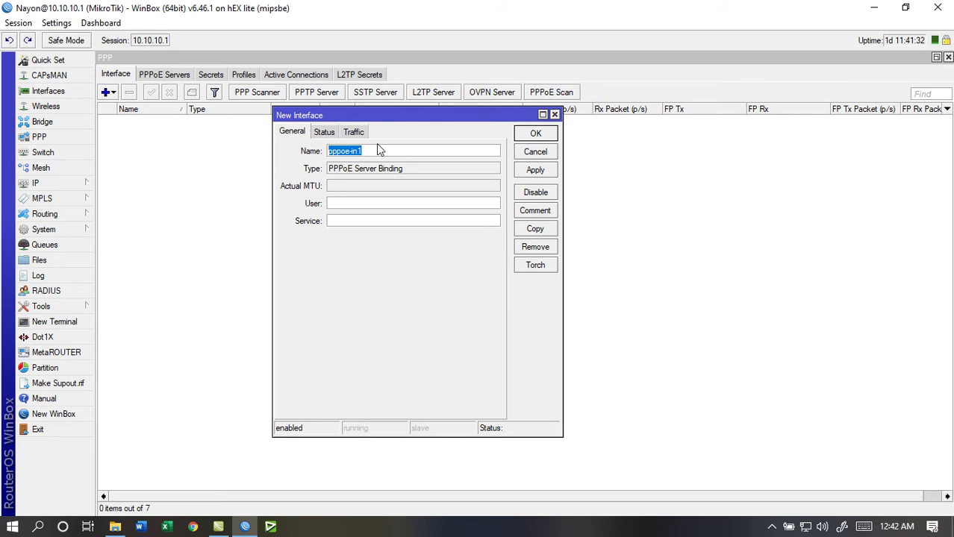
left_click(543, 171)
left_click(532, 136)
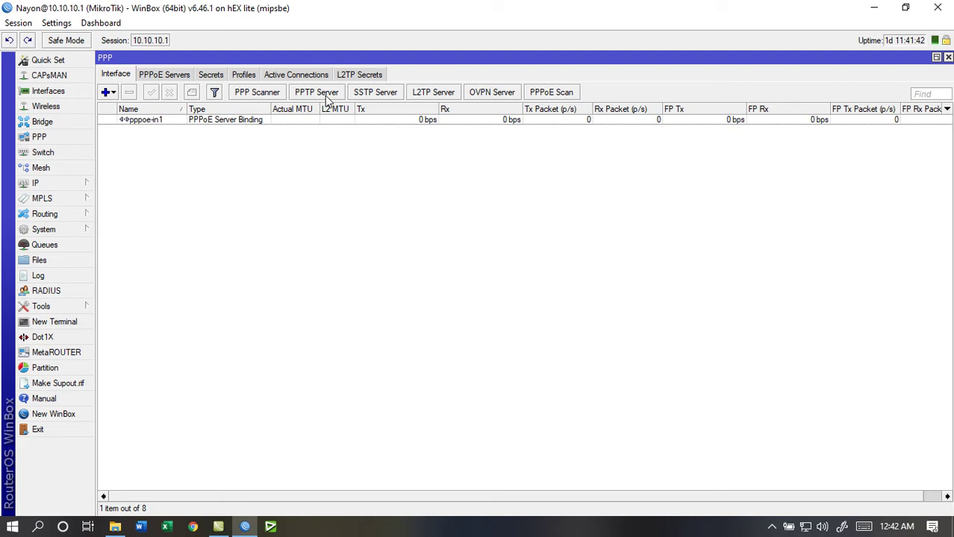
Toggle Enabled off and back on in PPTP Server settings, then apply and close
left_click(324, 95)
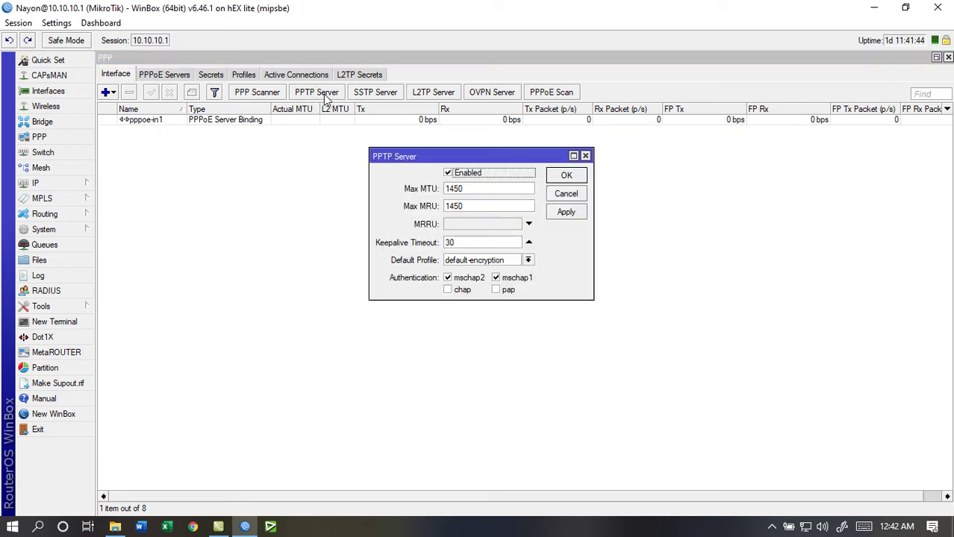
left_click(449, 174)
left_click(448, 173)
left_click(566, 212)
left_click(565, 177)
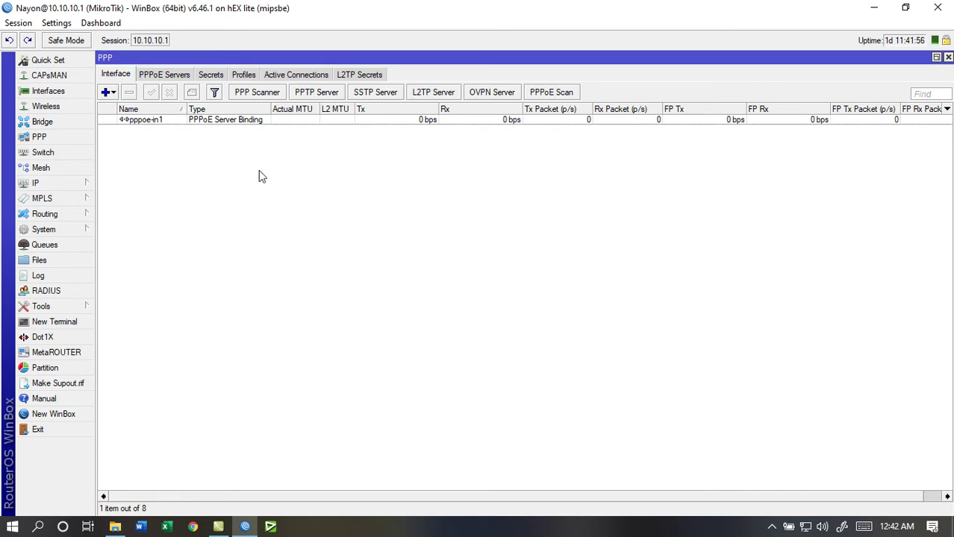
Set ARP to proxy-arp on ether1_WAN from the Interface List and apply
left_click(49, 91)
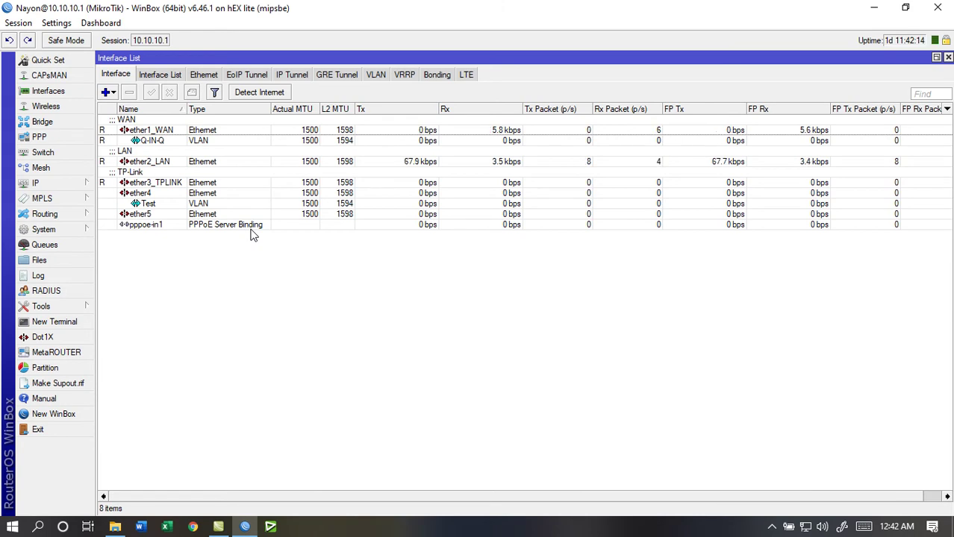
left_click(172, 129)
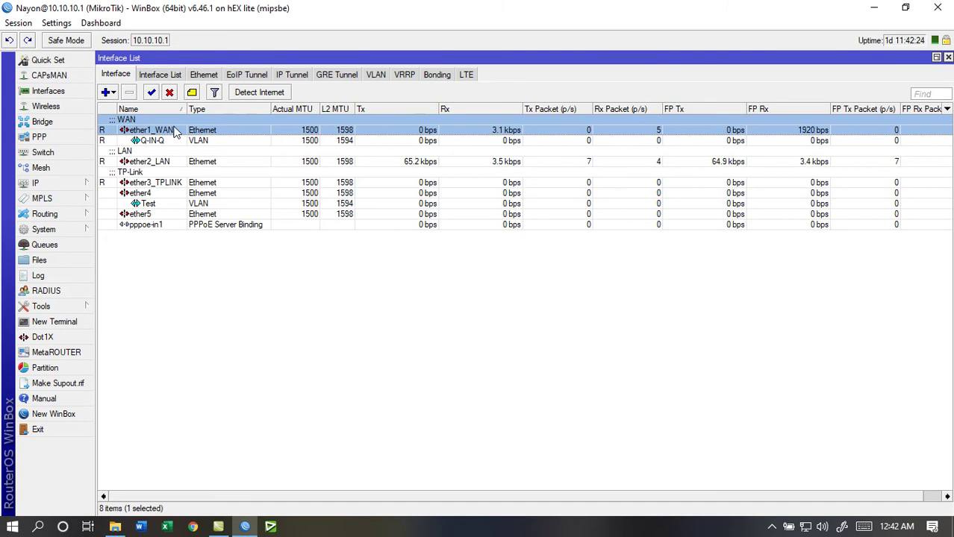
double_click(175, 132)
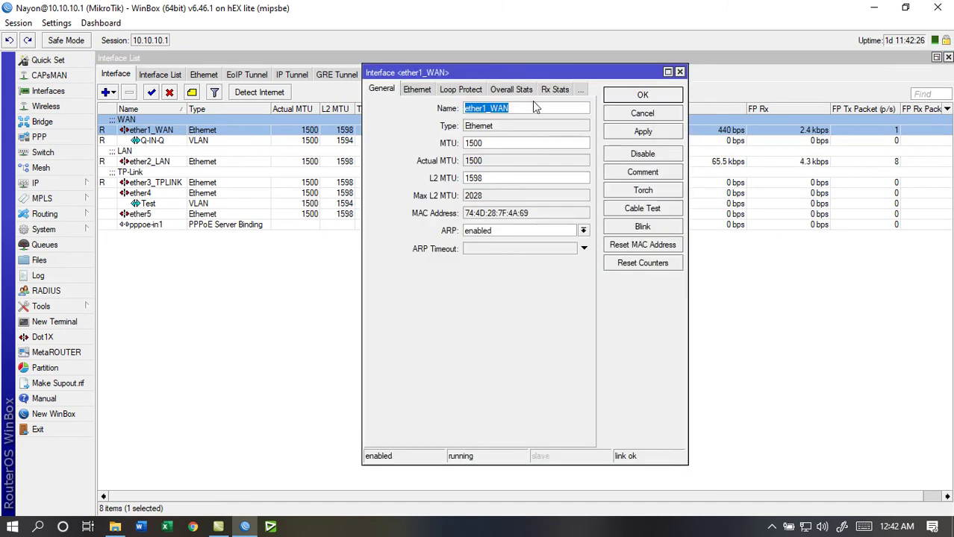
left_click_drag(528, 72, 466, 81)
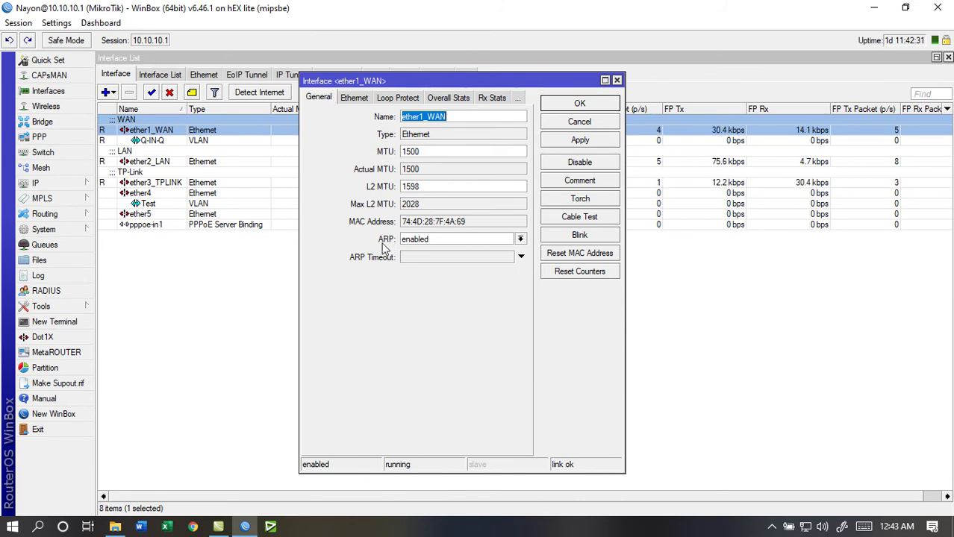
left_click(509, 241)
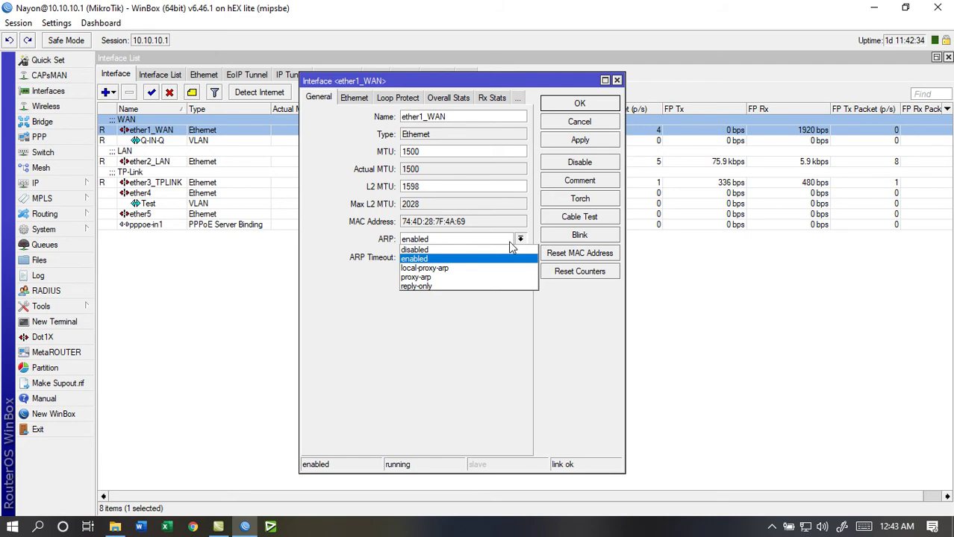
left_click(439, 279)
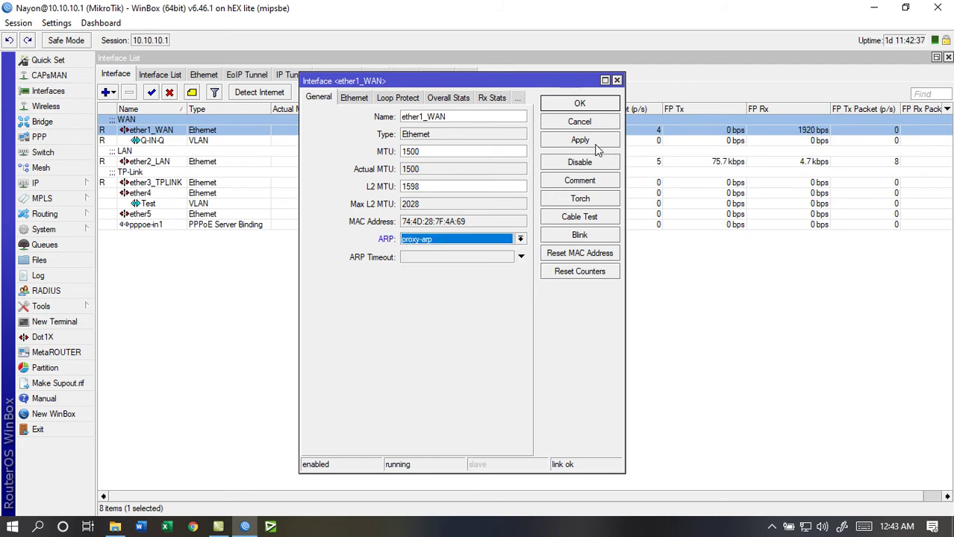
left_click(593, 146)
left_click(590, 105)
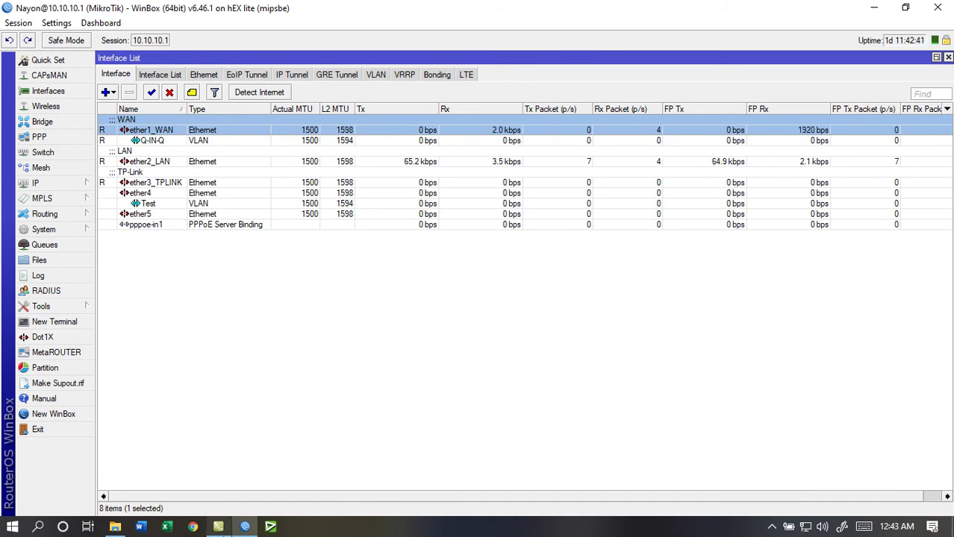
Go to the PPP Secrets list and start a new secret
left_click(46, 140)
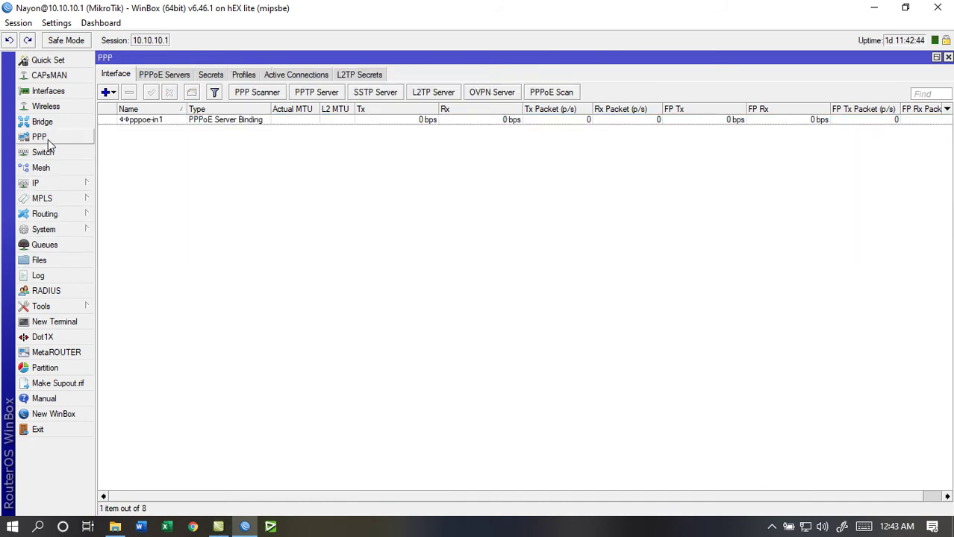
left_click(171, 79)
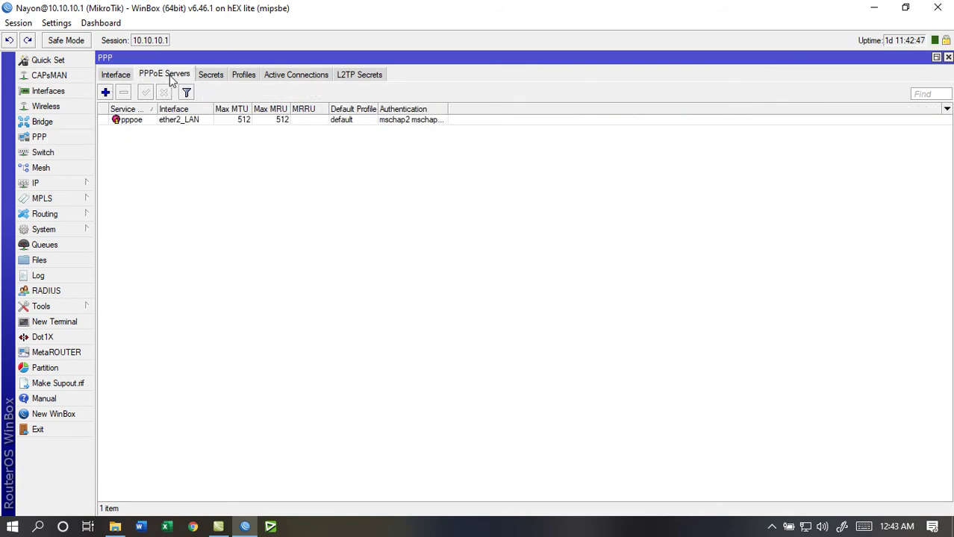
left_click(213, 78)
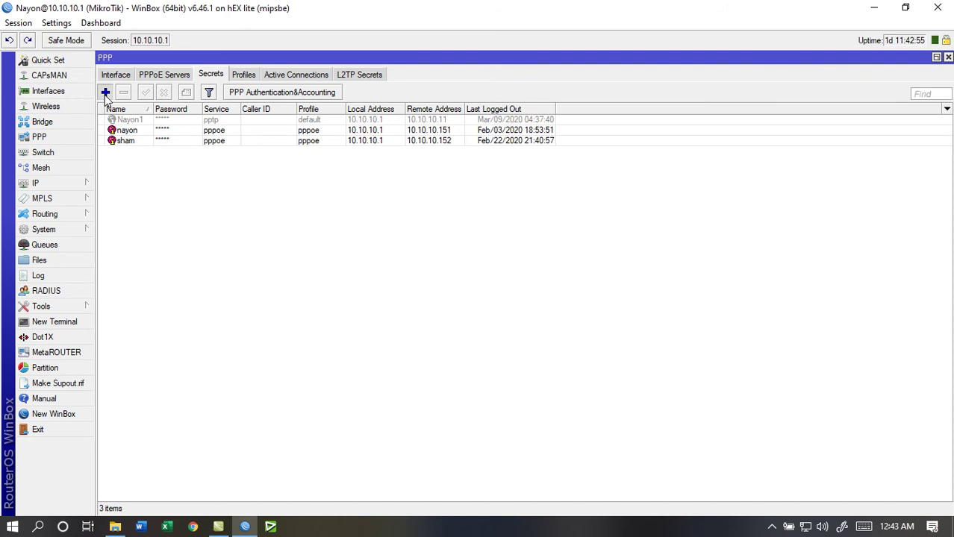
left_click(105, 91)
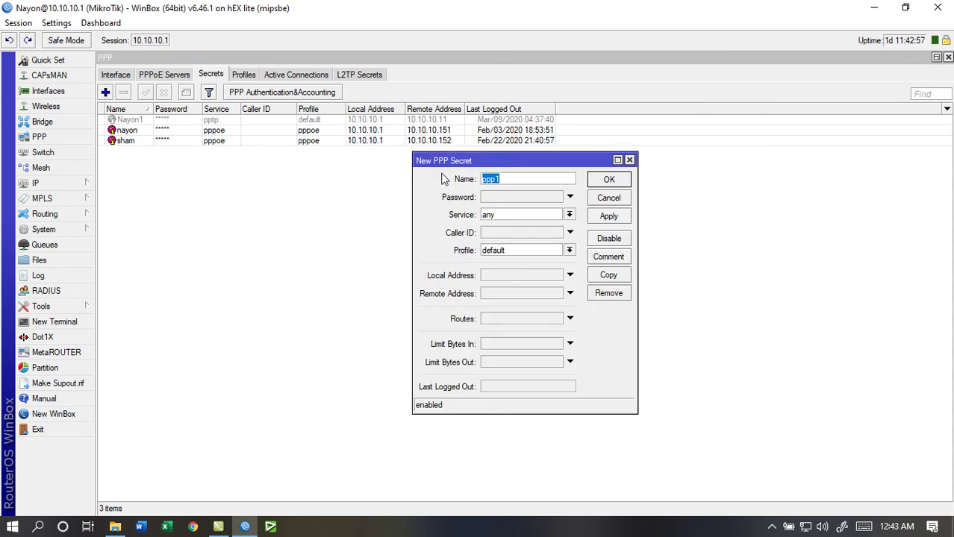
Fill in name vpn, a password, and the pptp service for the new secret
type("vpn")
left_click(493, 198)
type("123")
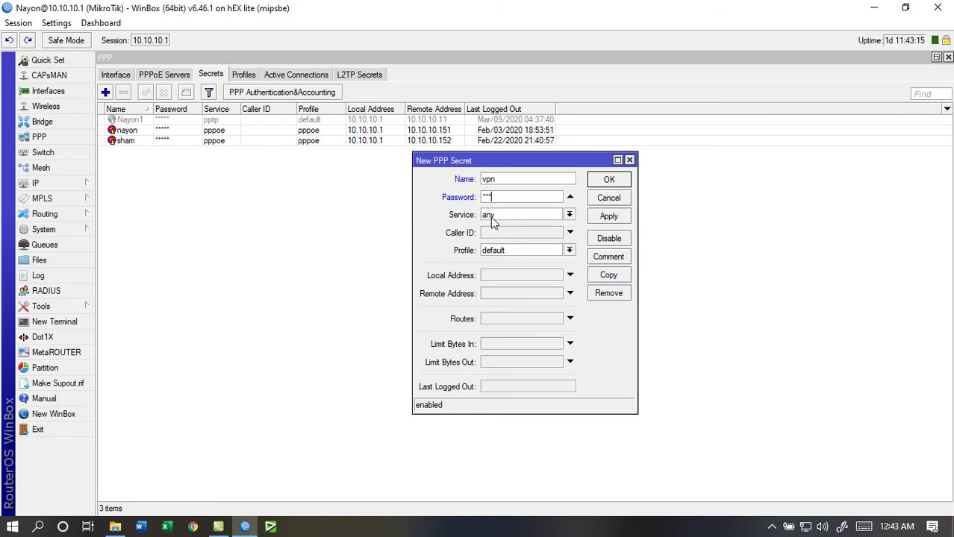
left_click(569, 215)
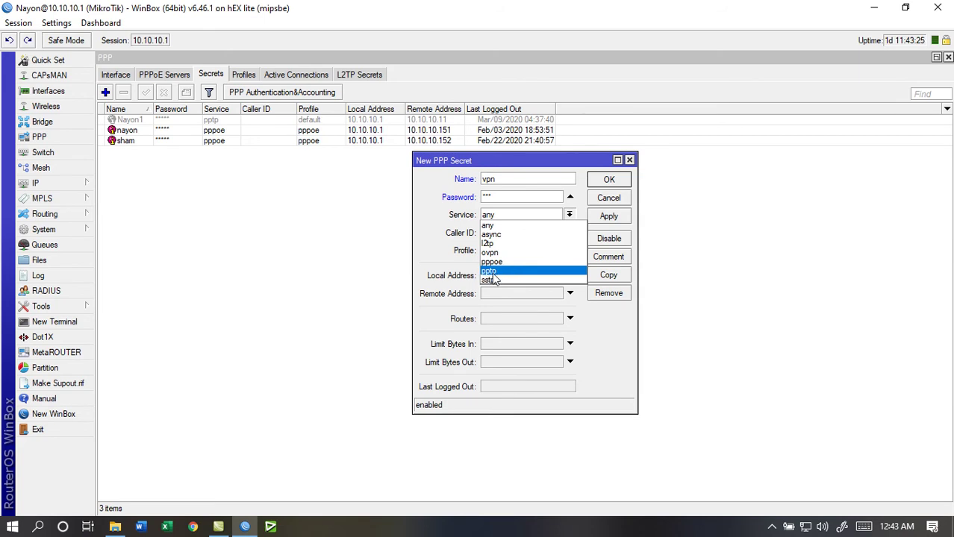
left_click(492, 274)
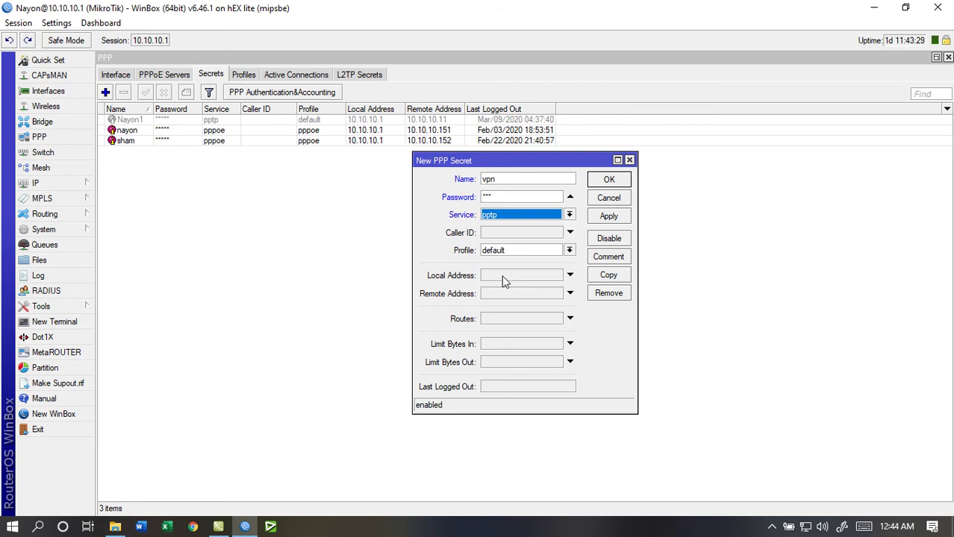
left_click(503, 280)
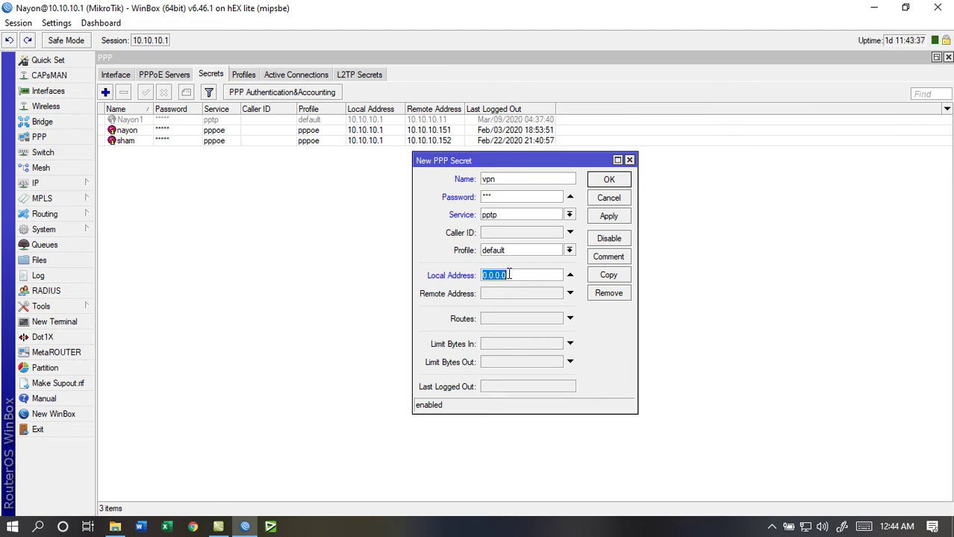
Enter 10.10.10.1 as the secret's local address
type("10.10.10.3")
key("BackSpace")
type("1")
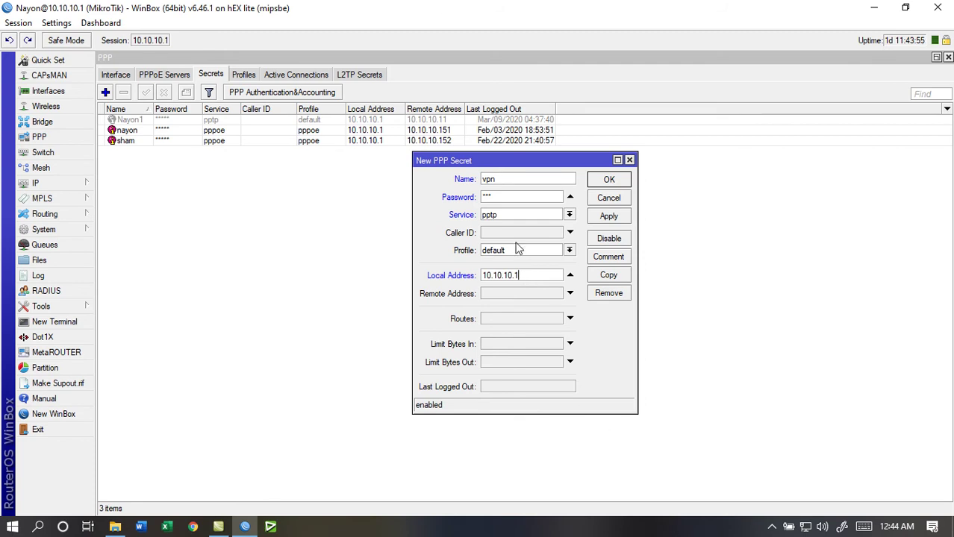
Copy the local address into Remote Address and change it to 10.10.10.3
left_click_drag(530, 274, 444, 274)
right_click(497, 277)
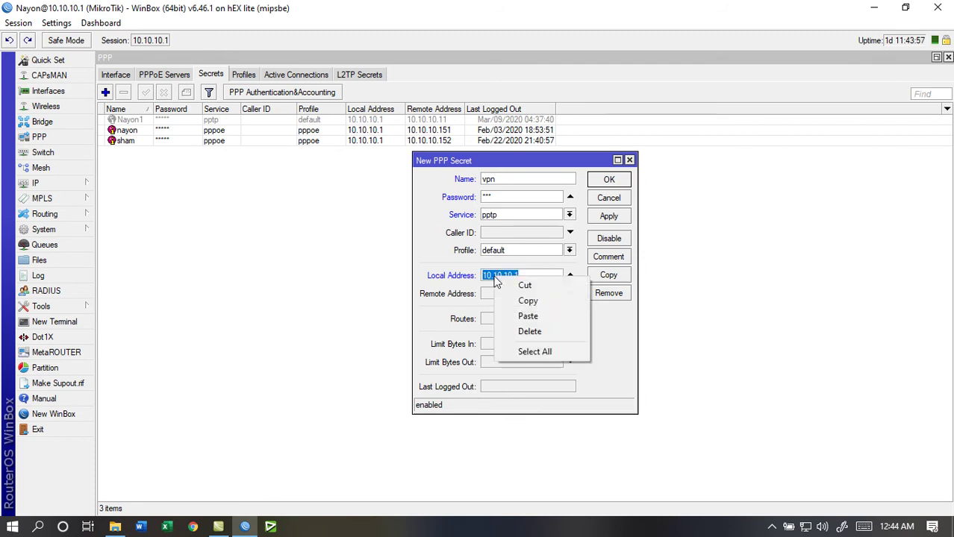
left_click(529, 300)
left_click(508, 293)
right_click(508, 294)
left_click(537, 333)
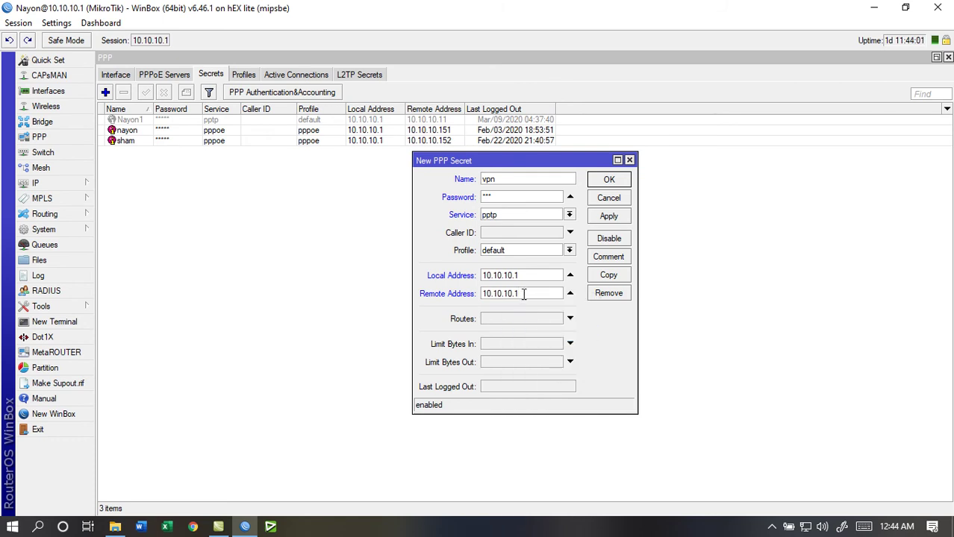
key("BackSpace")
type("3")
left_click(48, 184)
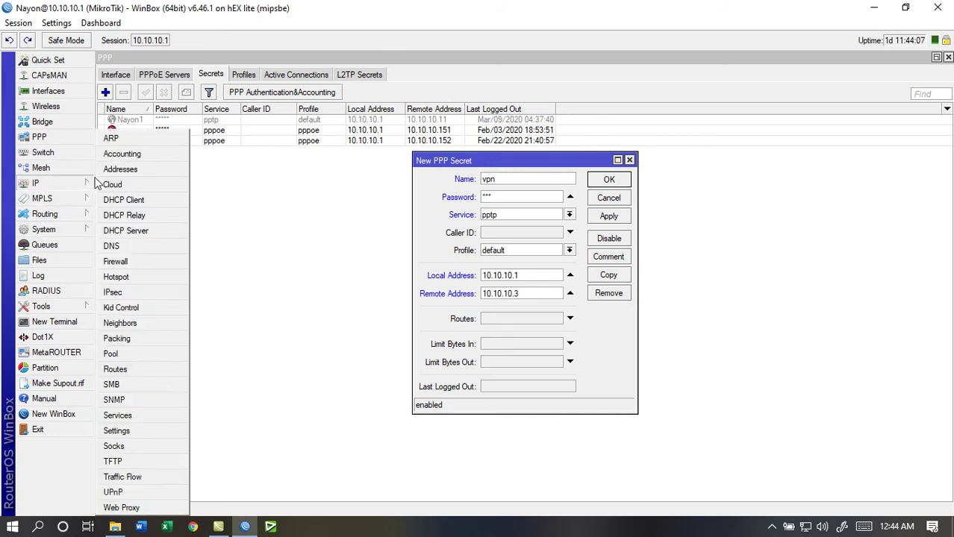
left_click(119, 171)
left_click(145, 112)
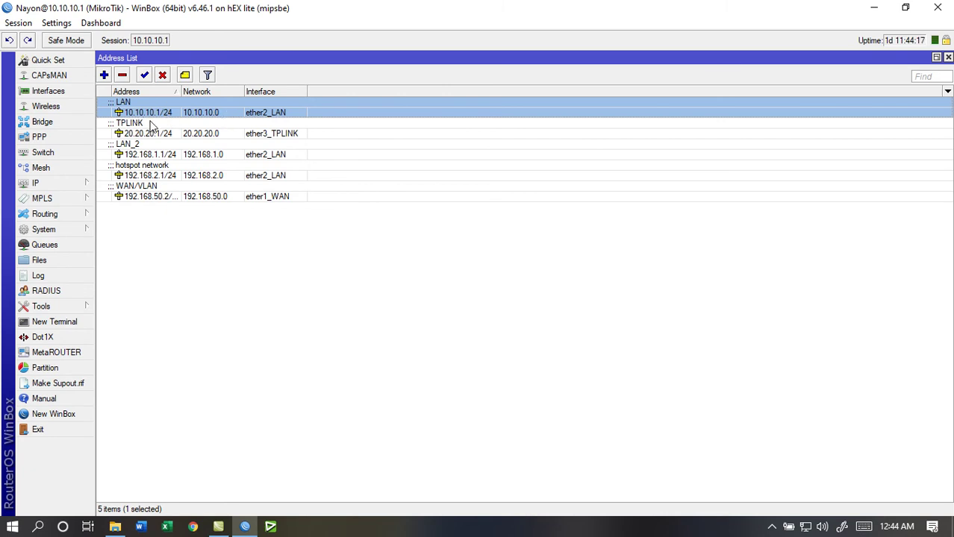
left_click(948, 57)
left_click(523, 294)
left_click(527, 276)
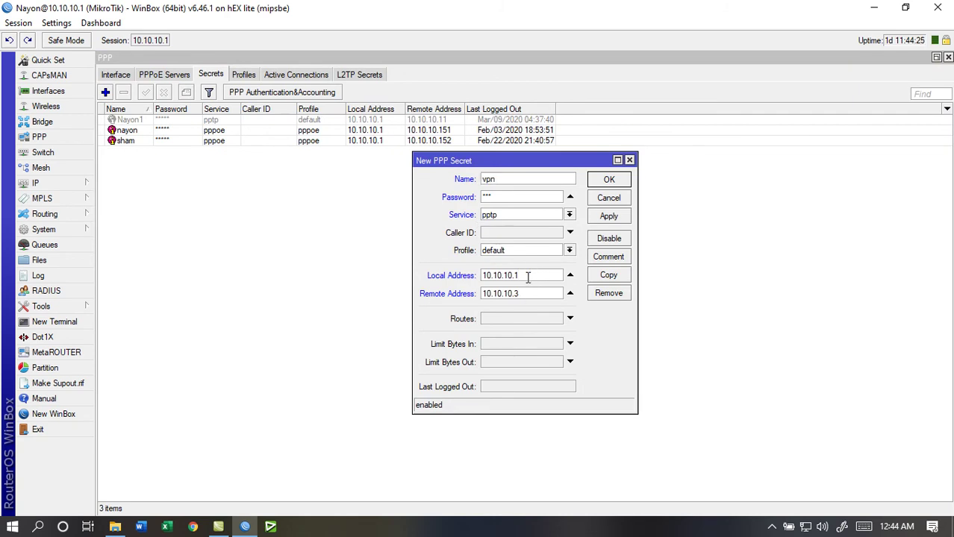
Save the vpn secret, select it in the list, and show the Profiles tab
left_click(610, 217)
left_click(610, 180)
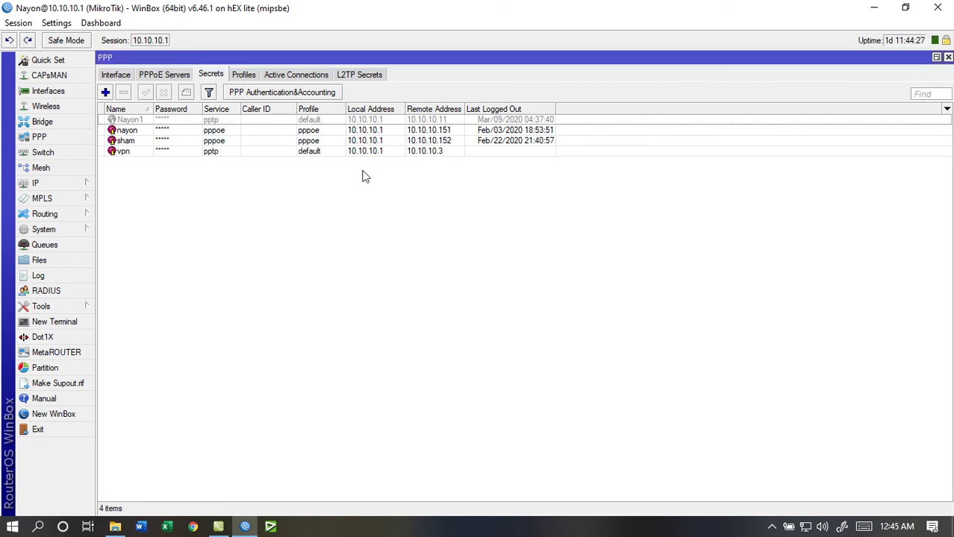
left_click(164, 152)
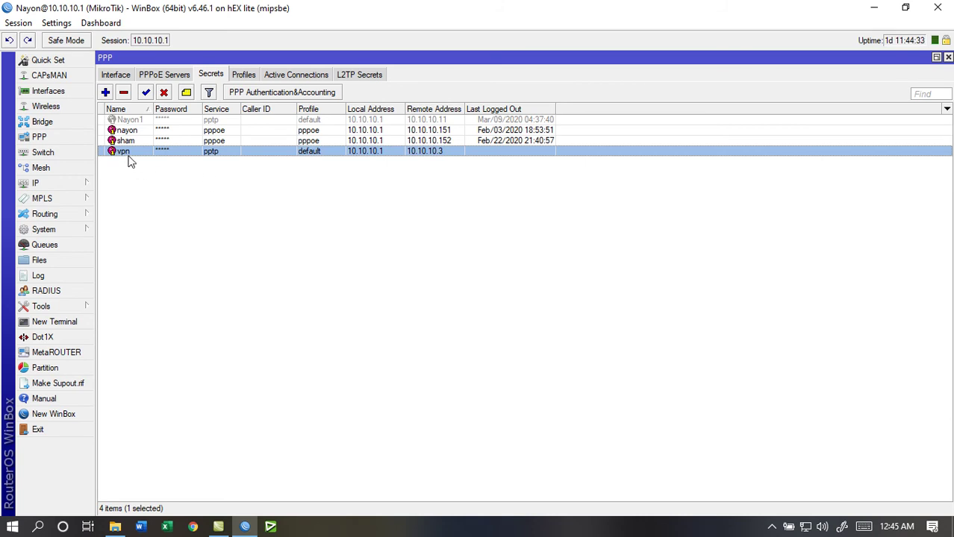
left_click(240, 75)
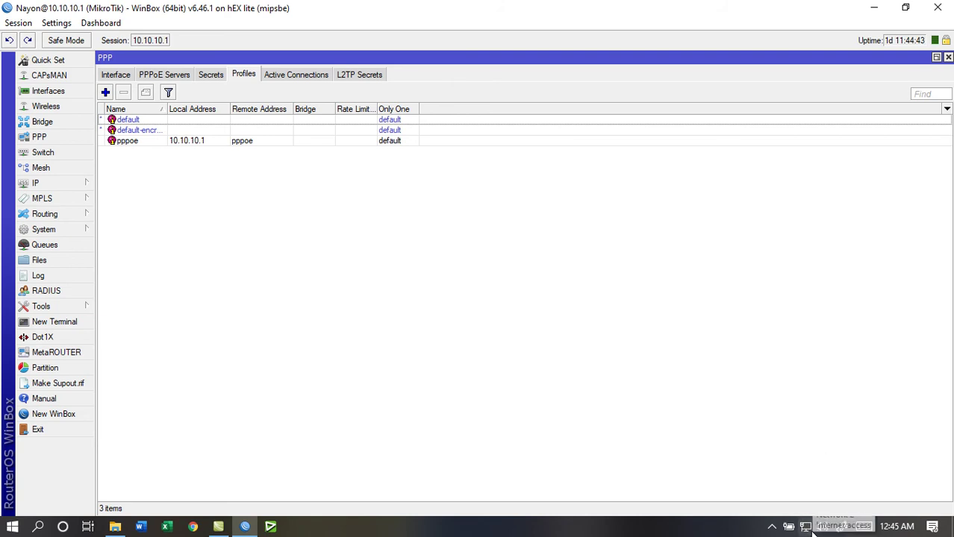
right_click(807, 528)
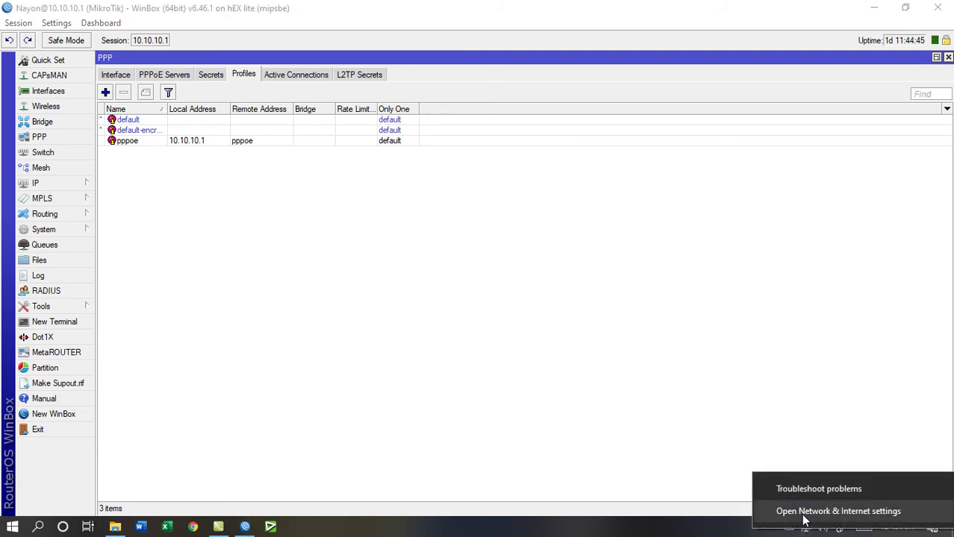
Open Network & Internet settings and go to the VPN page
left_click(868, 513)
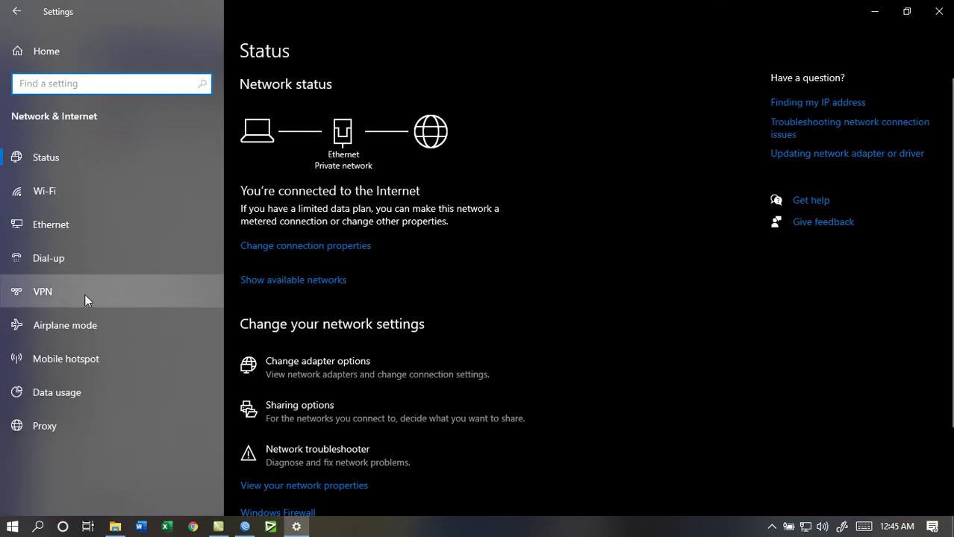
left_click(84, 293)
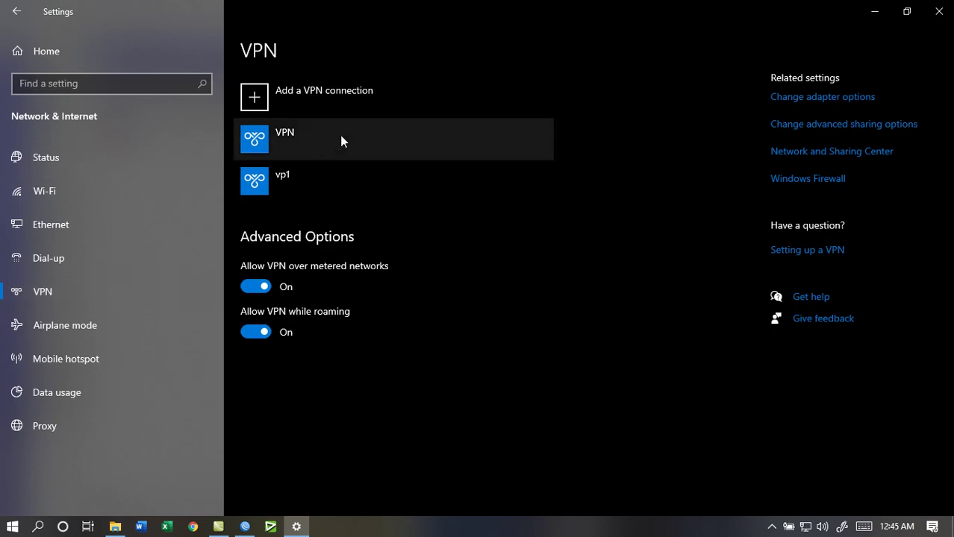
Start a new VPN connection and name it VPN-Connect
left_click(306, 97)
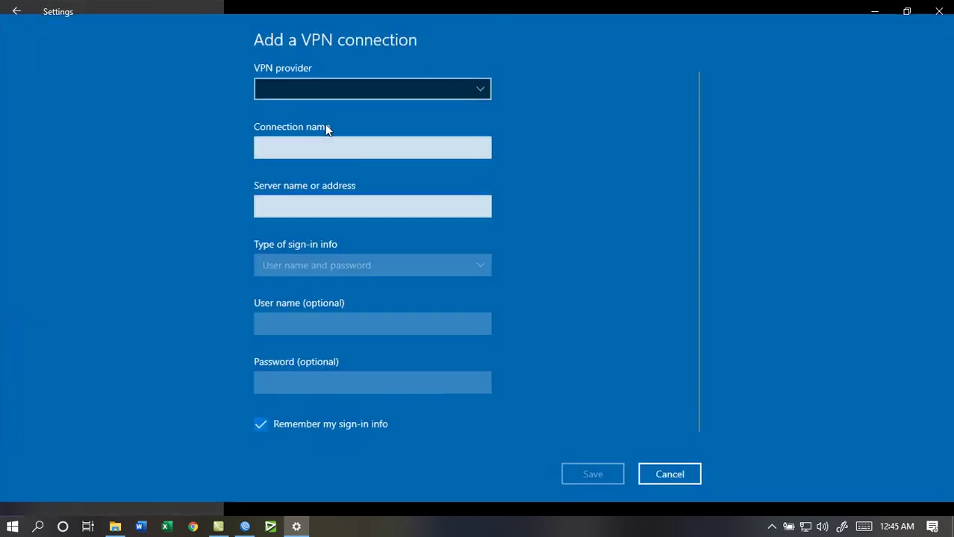
left_click(333, 91)
left_click(337, 149)
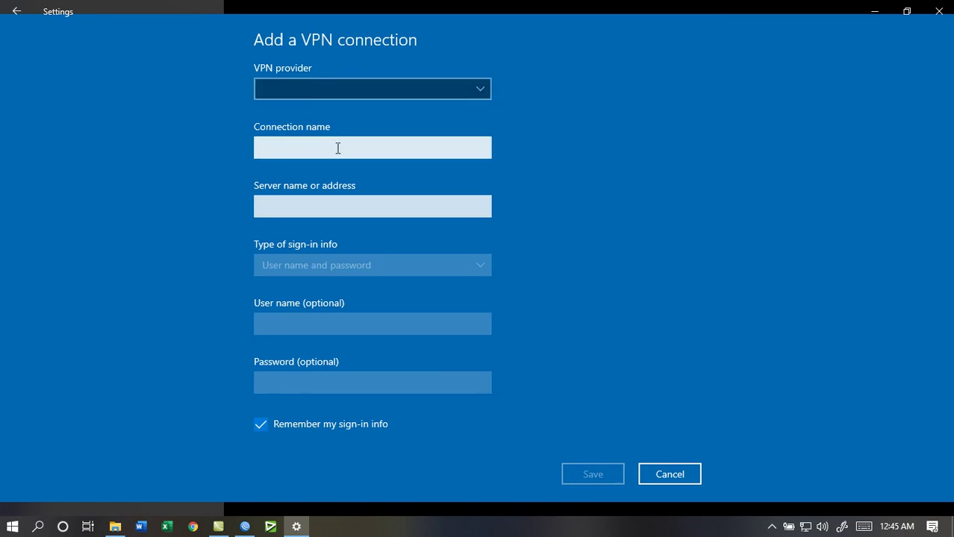
left_click(337, 148)
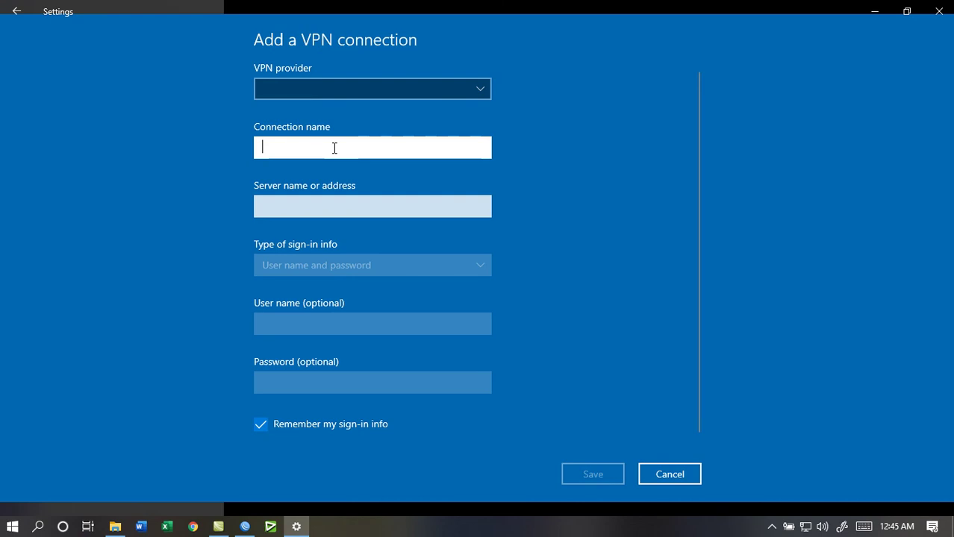
type("VPN=CO")
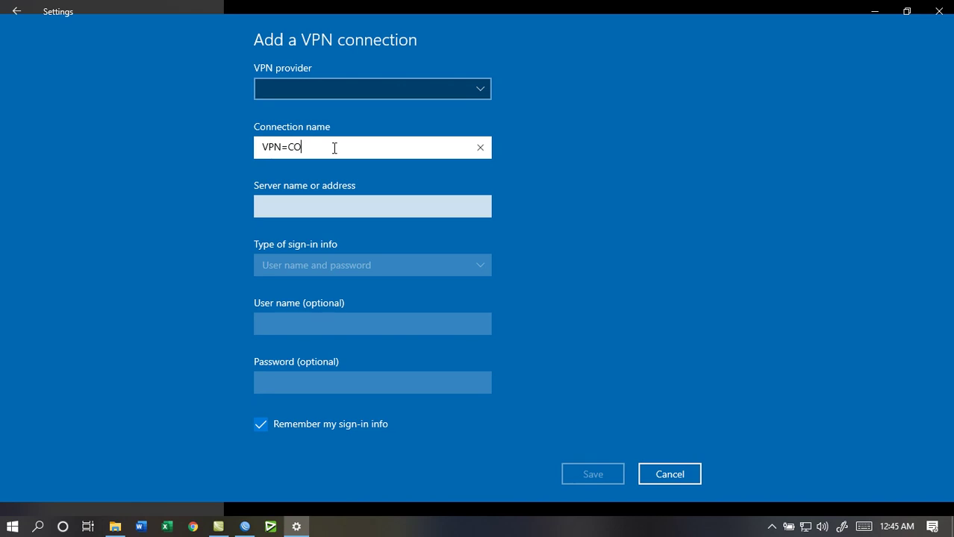
key("BackSpace")
key("BackSpace")
key("BackSpace")
type("-Connect")
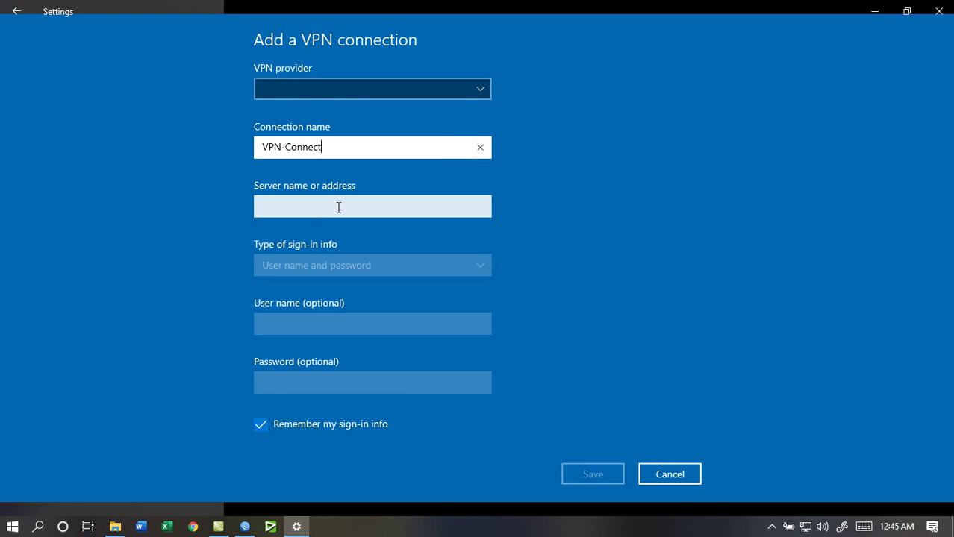
Enter 192.168.50.2 as the VPN server name or address
left_click(338, 211)
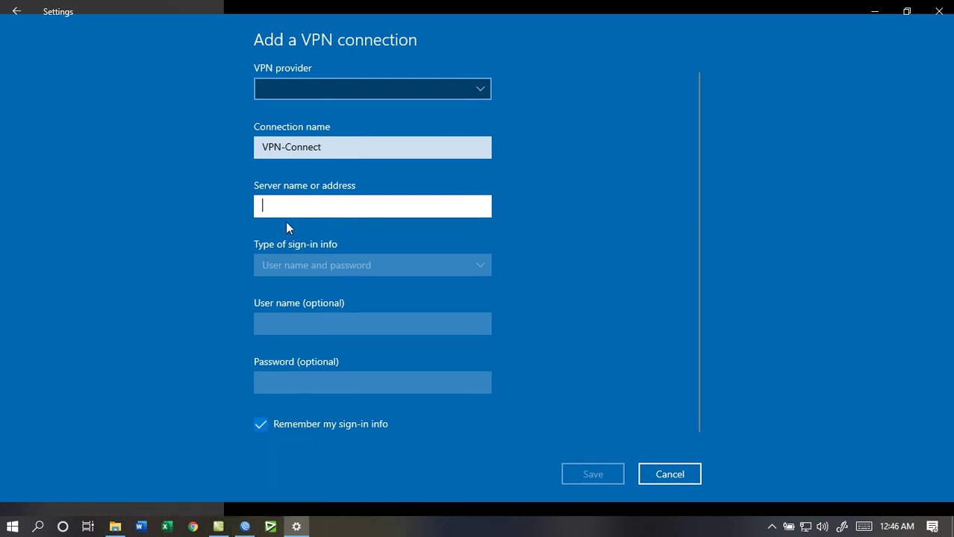
type("92.168.50")
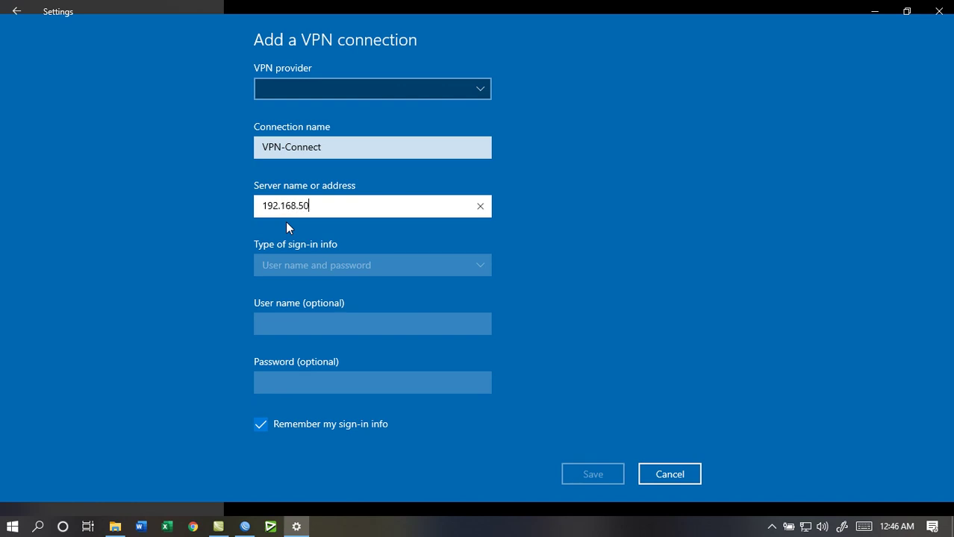
type("2")
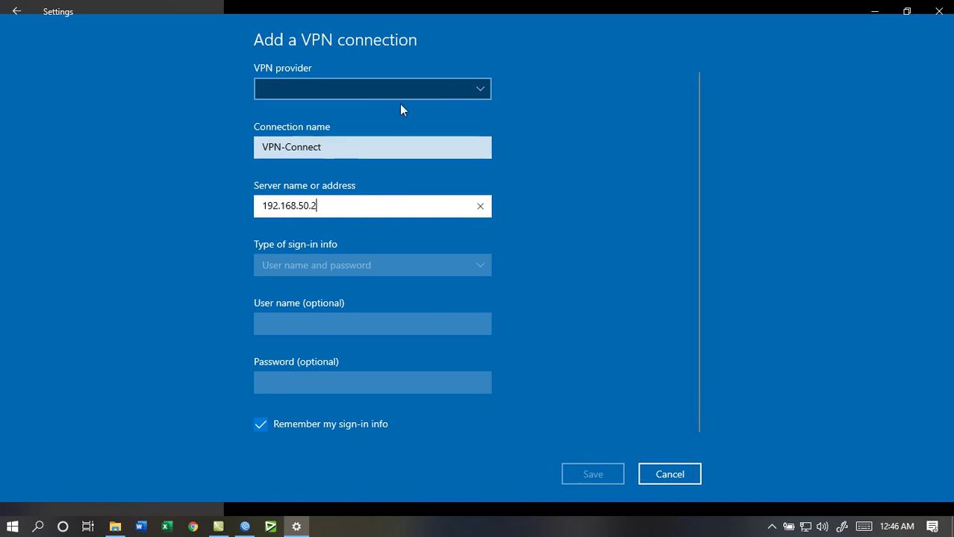
left_click(480, 91)
Set the VPN provider to Windows (built-in) and select the User name field
left_click(369, 96)
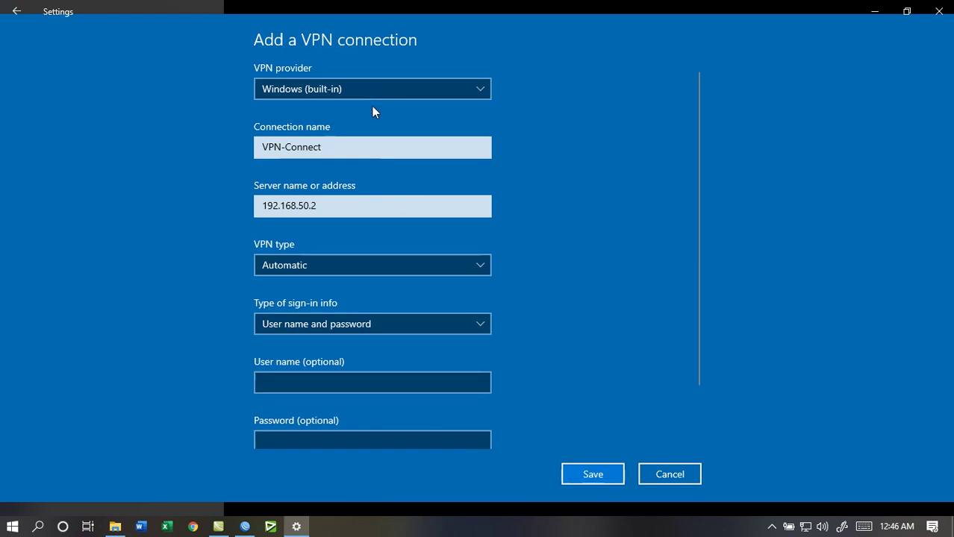
scroll(380, 261, "down", 1)
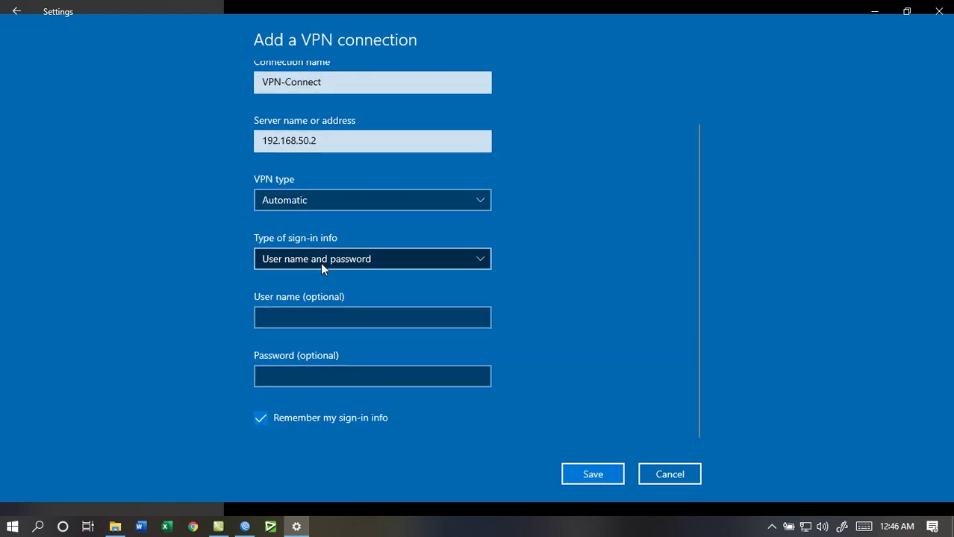
left_click(336, 320)
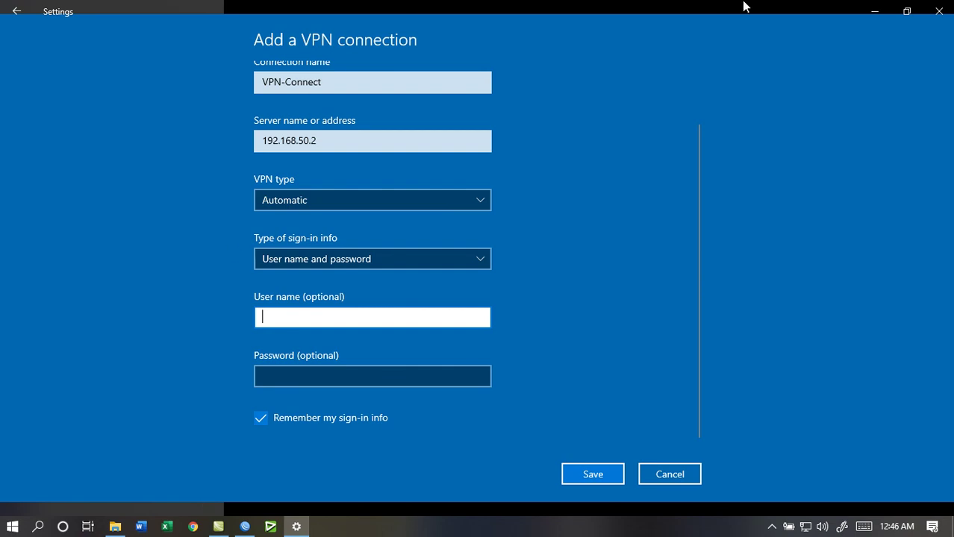
Check the vpn secret's credentials in WinBox PPP Secrets, then minimize WinBox
left_click_drag(634, 9, 663, 120)
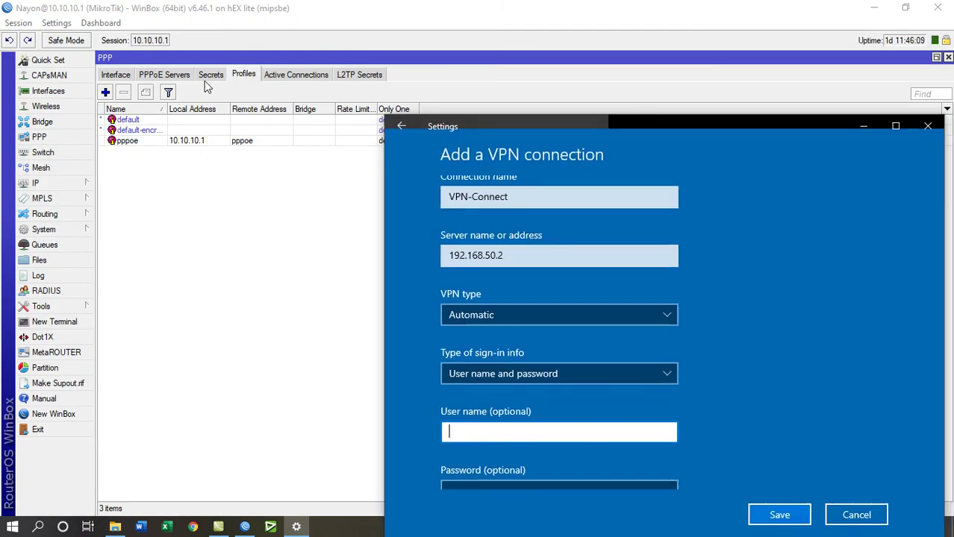
left_click(213, 77)
left_click(211, 76)
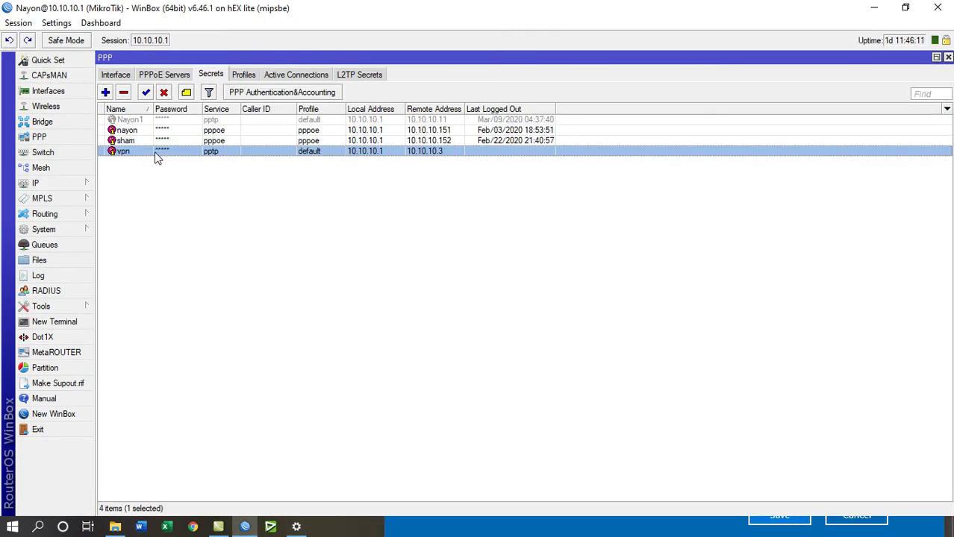
double_click(173, 152)
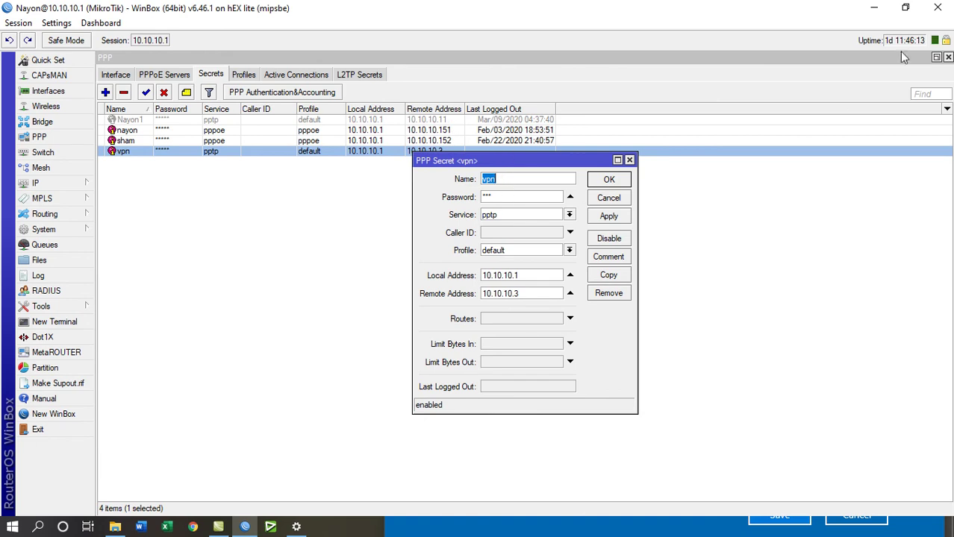
left_click(875, 9)
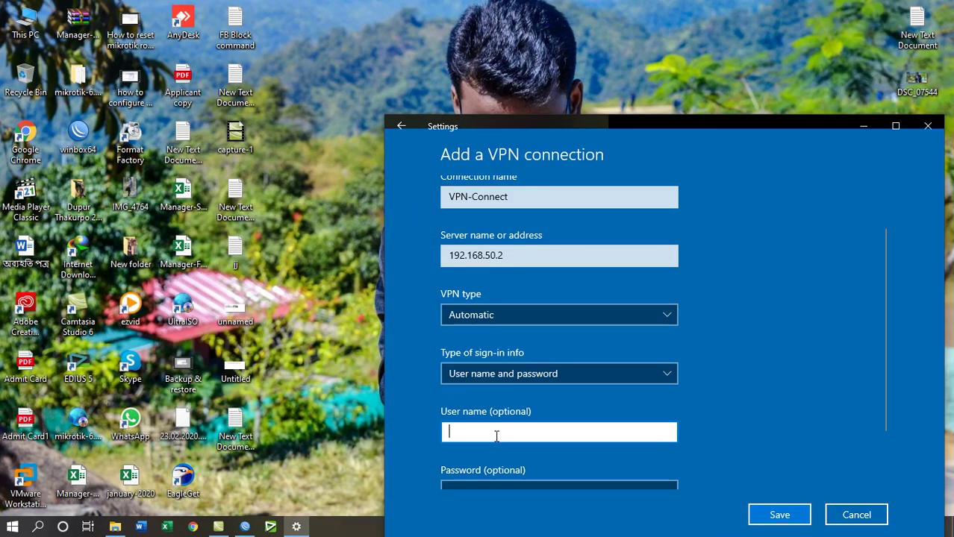
Save VPN-Connect with user name vpn and its sign-in password
type("vpn")
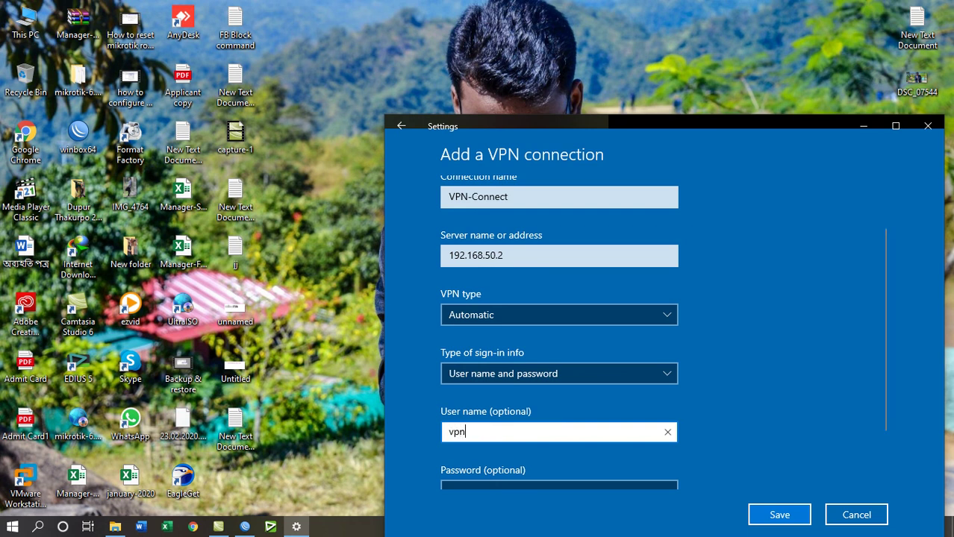
left_click(897, 127)
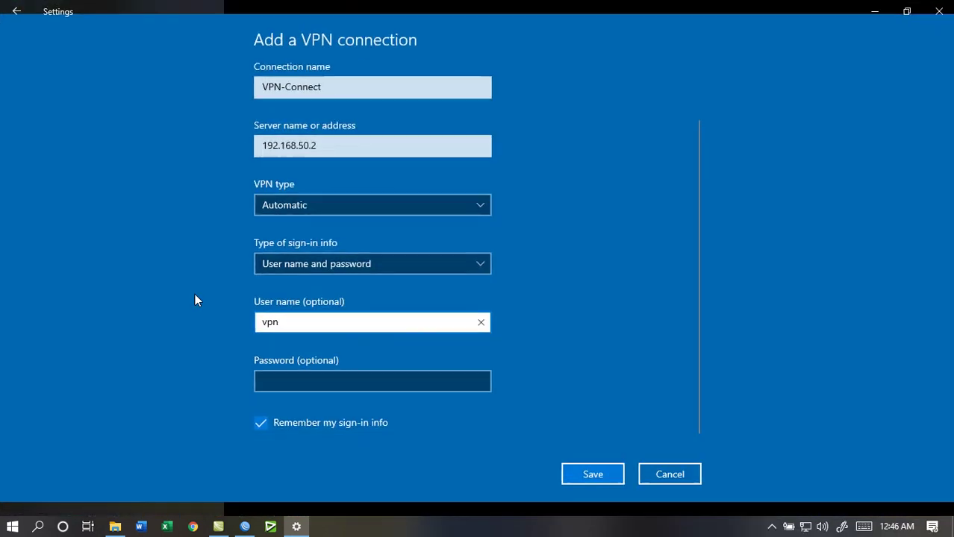
left_click(291, 380)
type("vpn")
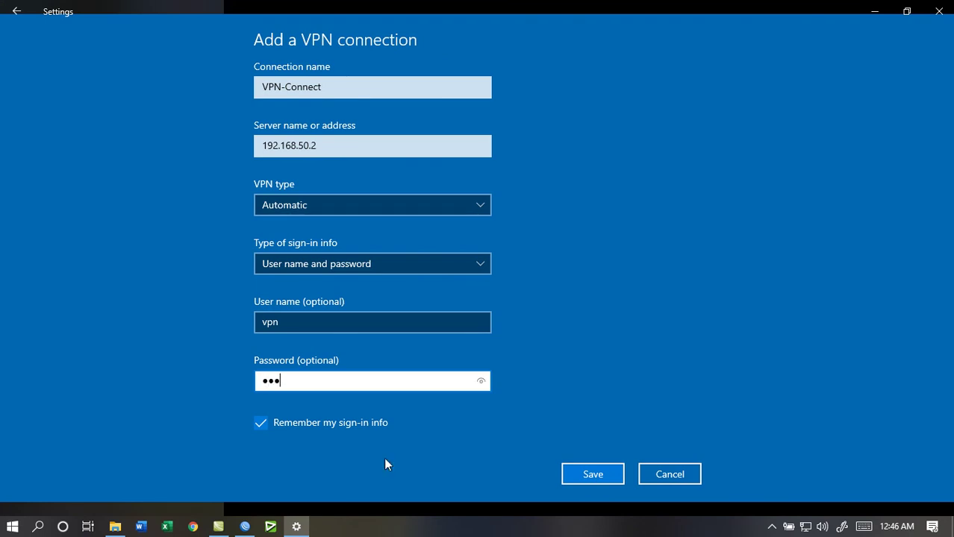
left_click(590, 475)
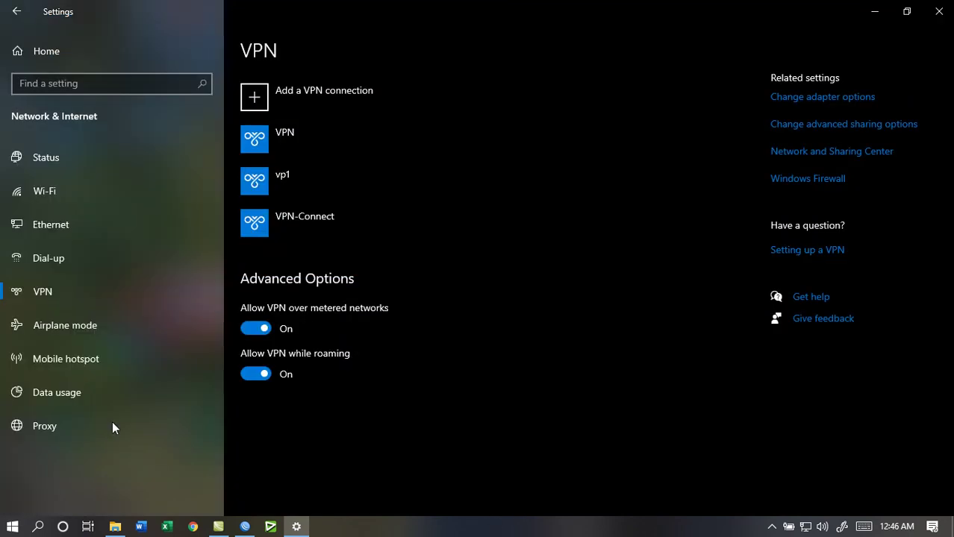
Connect VPN-Connect, confirm it shows Connected in the network list, then return to WinBox
left_click(304, 224)
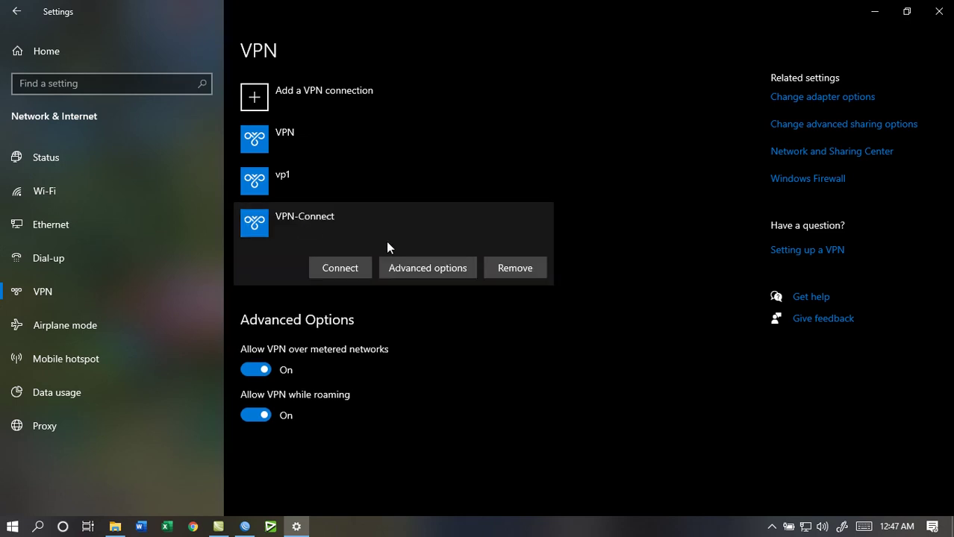
left_click(347, 270)
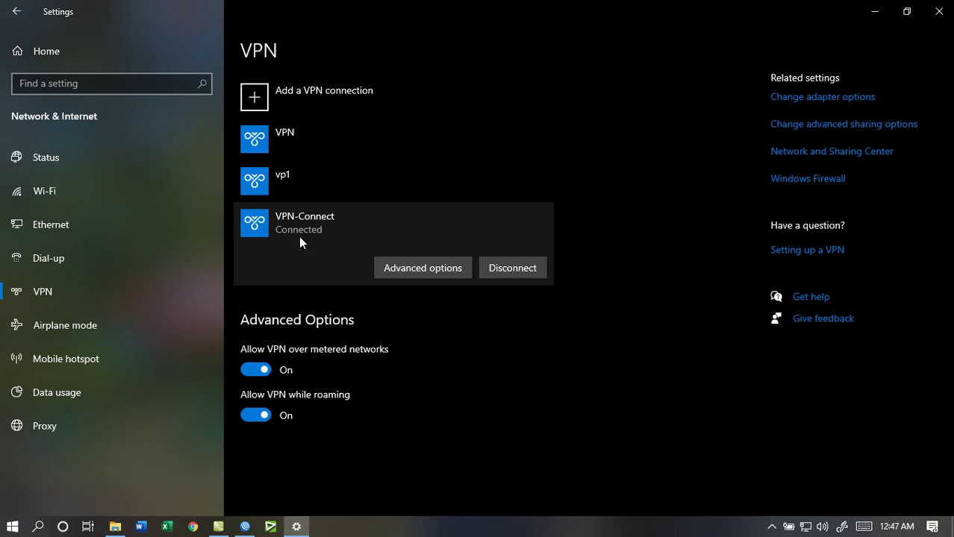
left_click(806, 527)
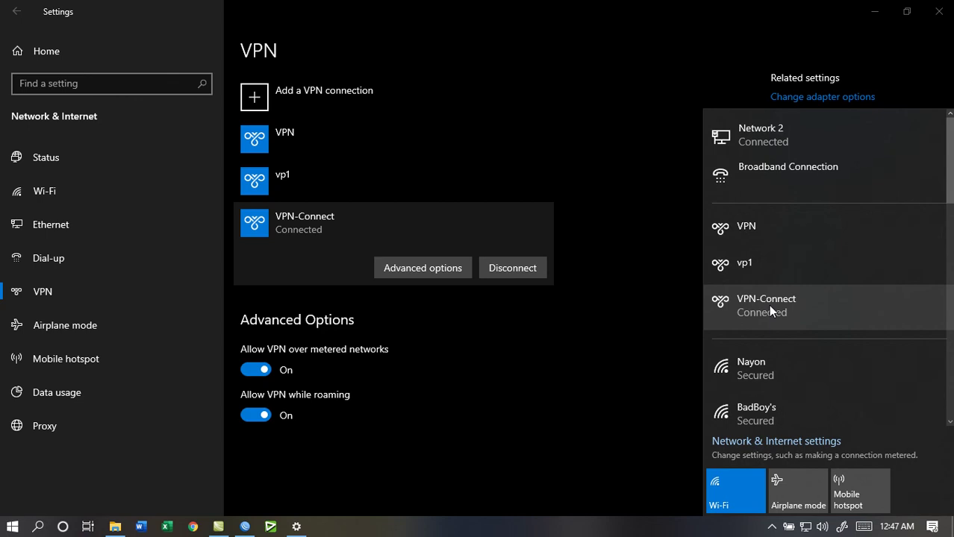
left_click(875, 15)
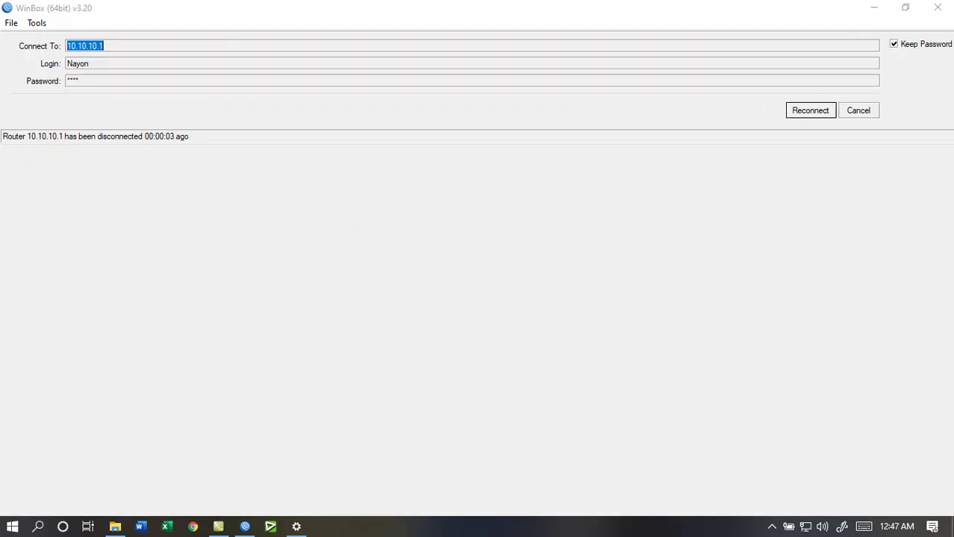
Reconnect WinBox to 10.10.10.1 and list PPP interfaces showing the pptp-vpn server binding
left_click(806, 114)
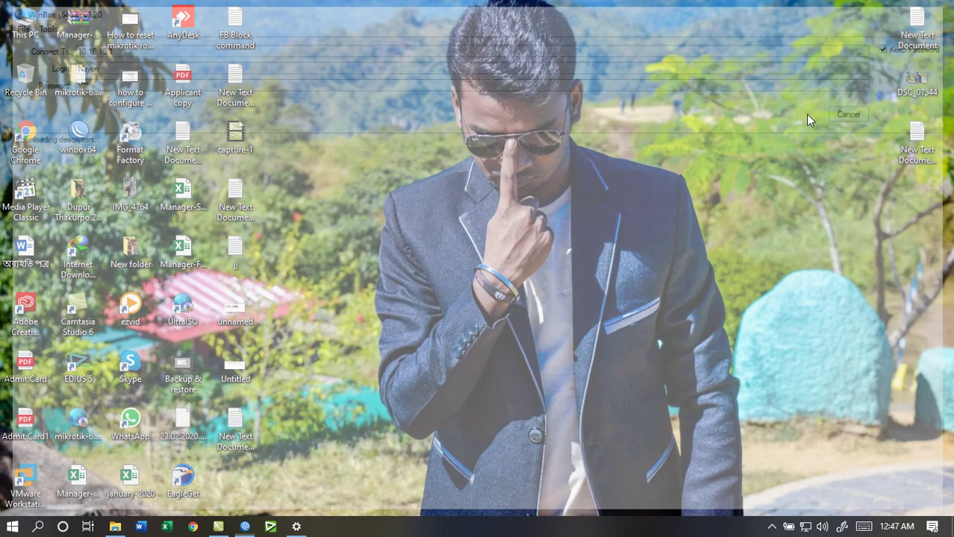
left_click(577, 10)
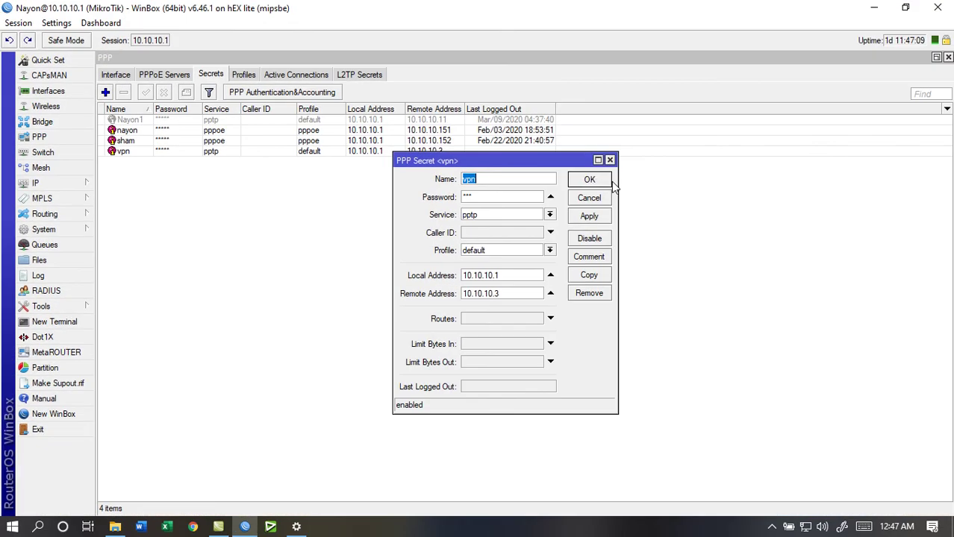
left_click(589, 182)
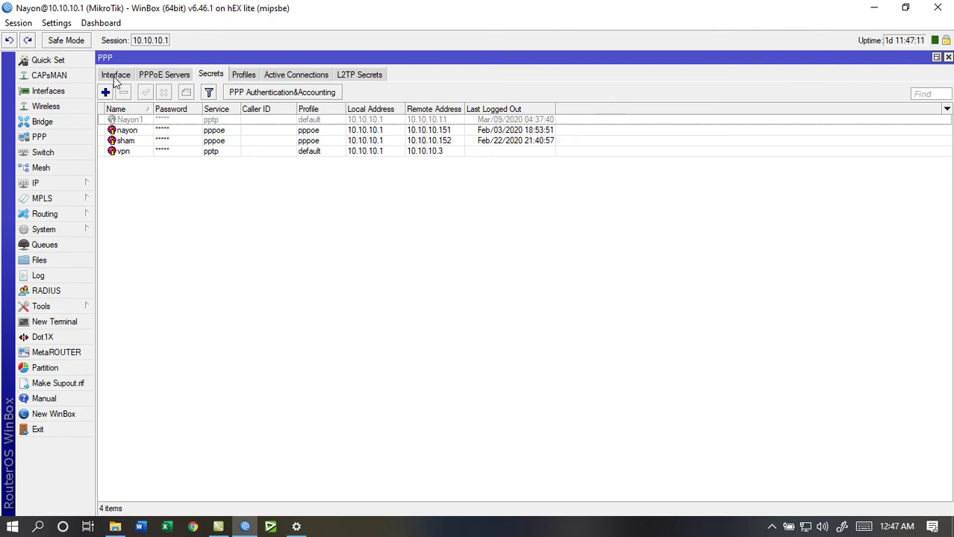
left_click(114, 76)
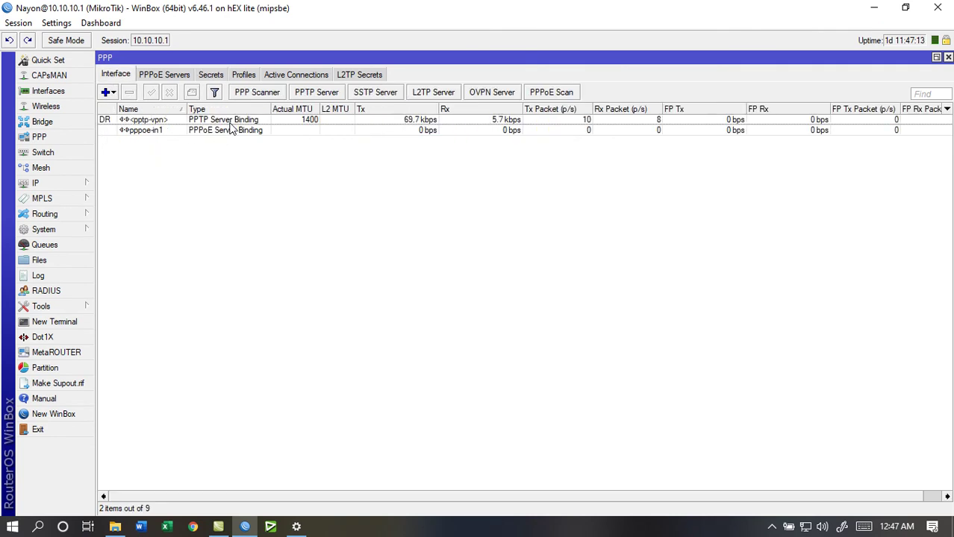
left_click(166, 122)
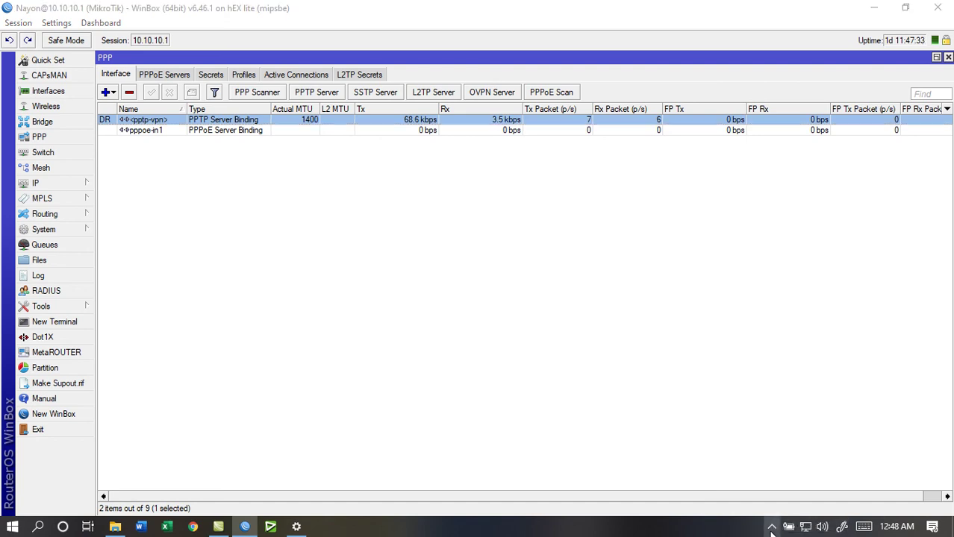
left_click(772, 528)
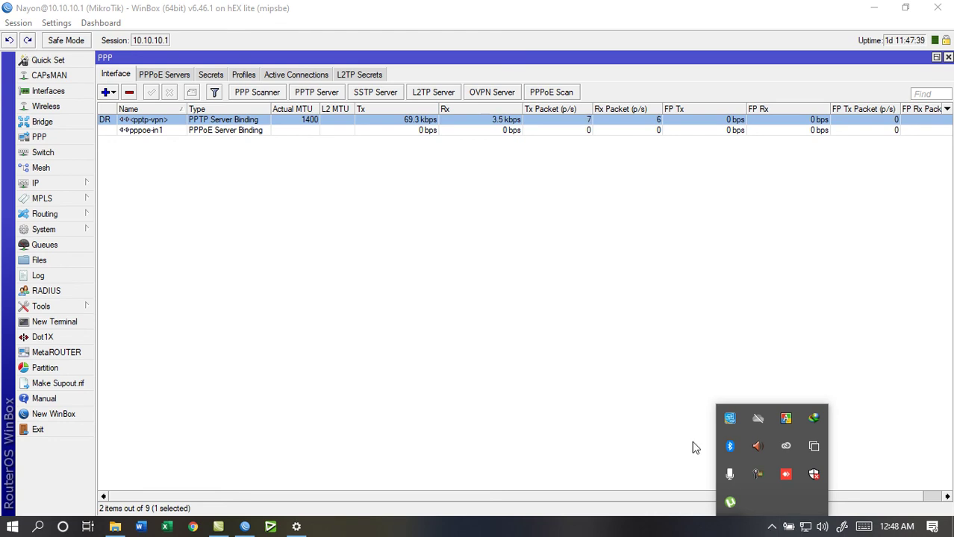
left_click(757, 474)
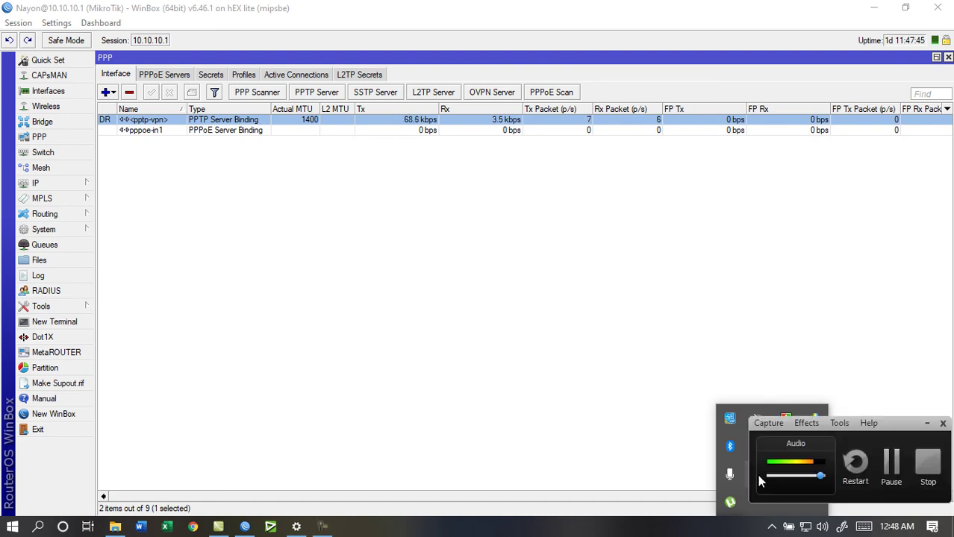